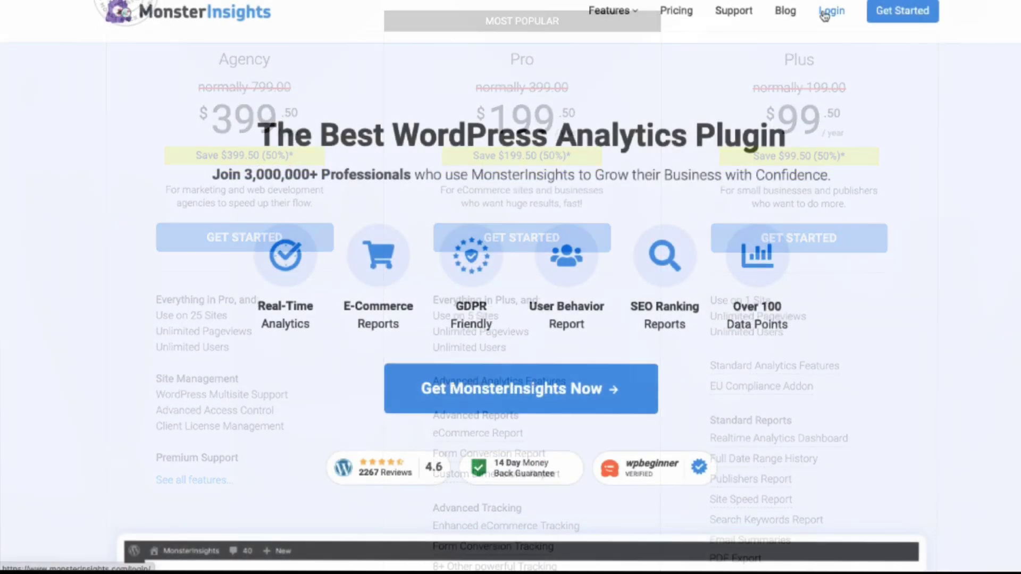
# Step: Log in to the MonsterInsights account and download the Pro plugin zip from License Key, Details, and Downloads
pyautogui.click(830, 10)
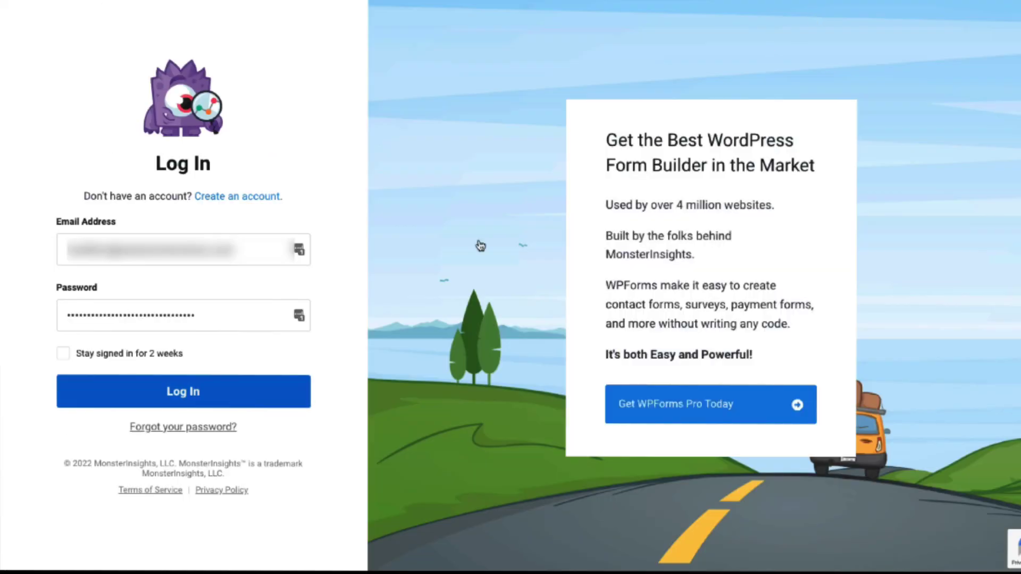
pyautogui.click(247, 399)
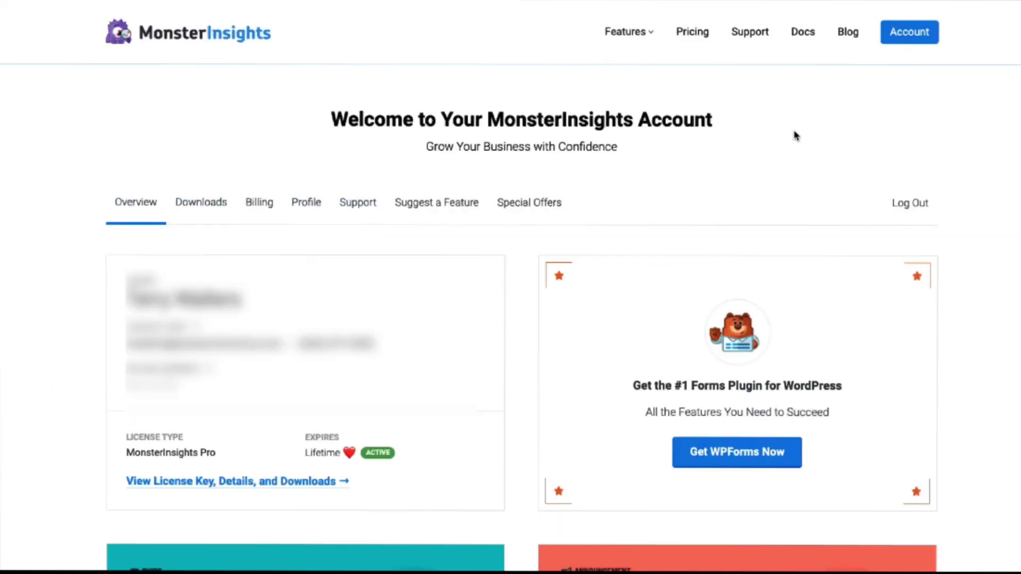
pyautogui.click(308, 484)
pyautogui.click(810, 308)
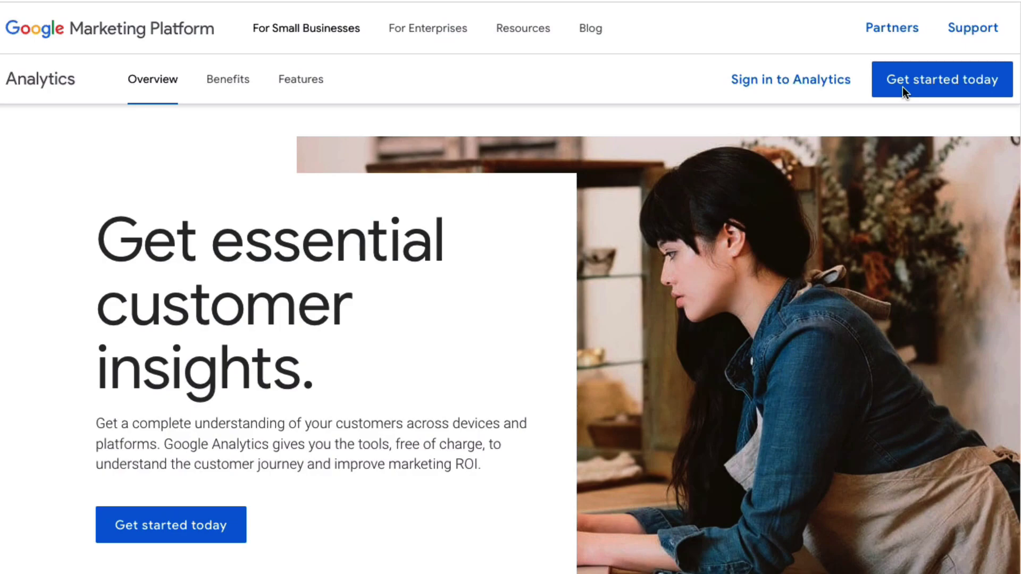
# Step: Sign in to Google Analytics with the Google account and start measuring with a new account
pyautogui.click(813, 79)
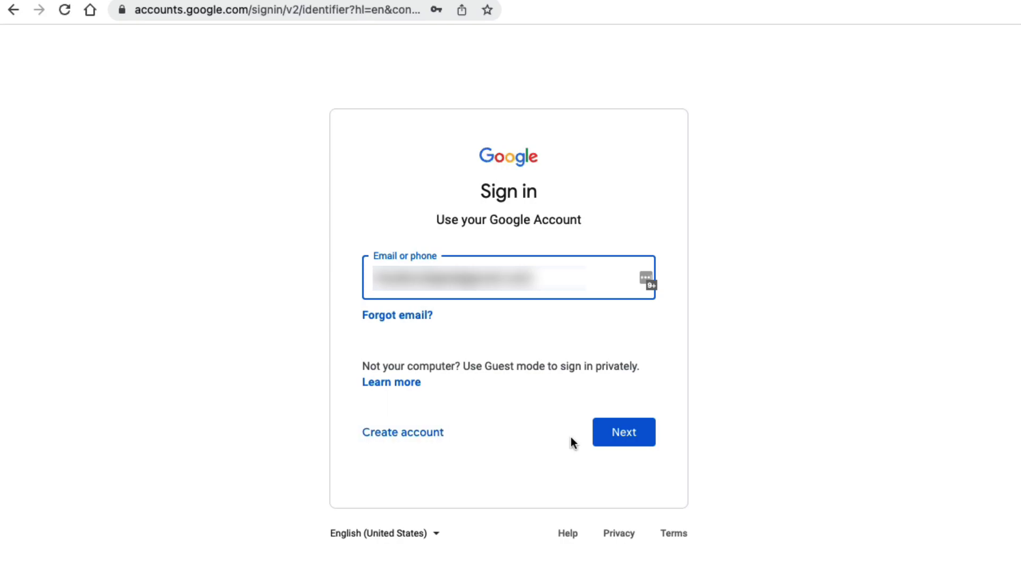
pyautogui.click(617, 433)
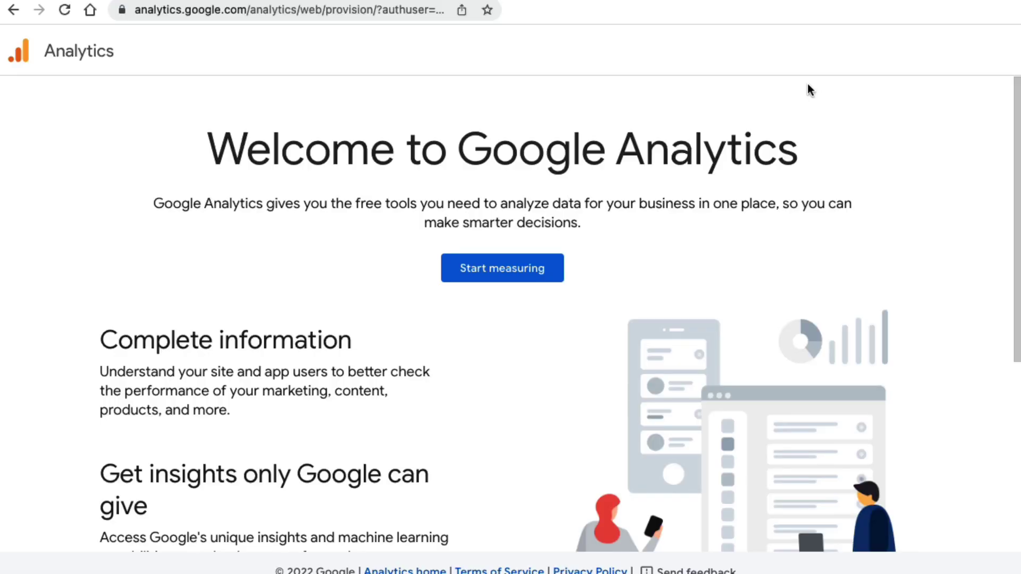
pyautogui.click(508, 279)
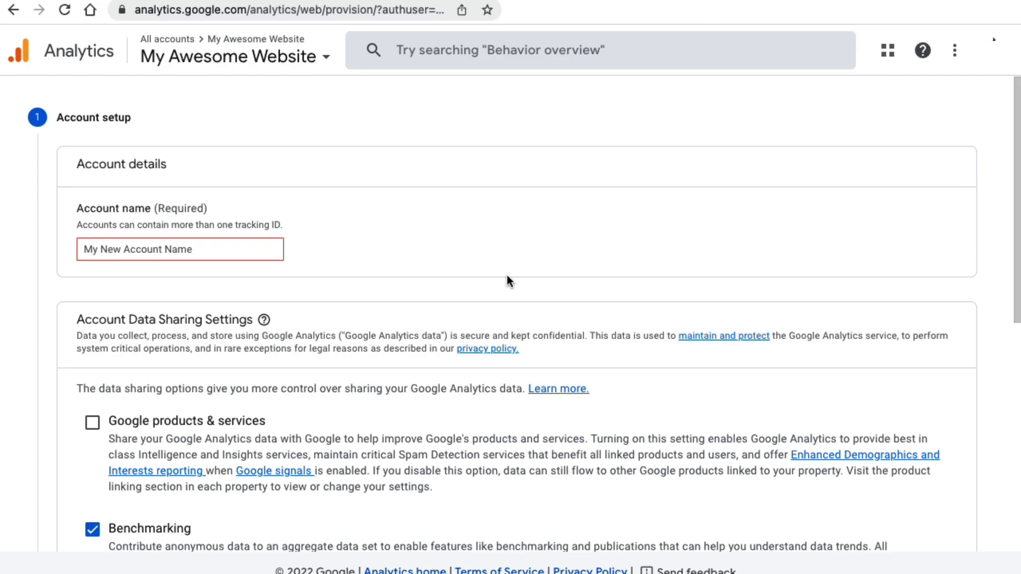
# Step: Name the new Analytics account 'My Awesome Website'
pyautogui.click(196, 249)
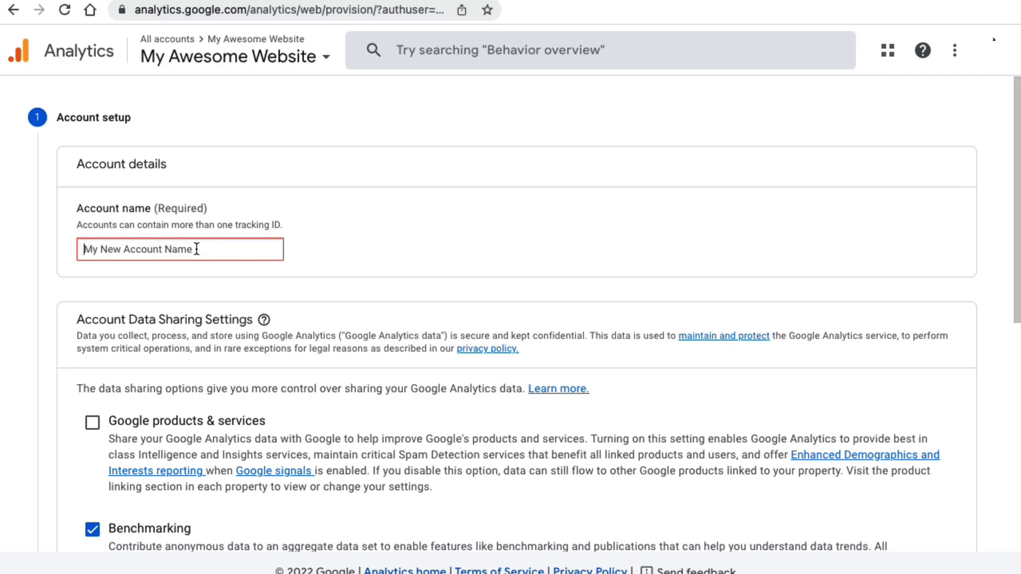
pyautogui.write('My Awesome Website')
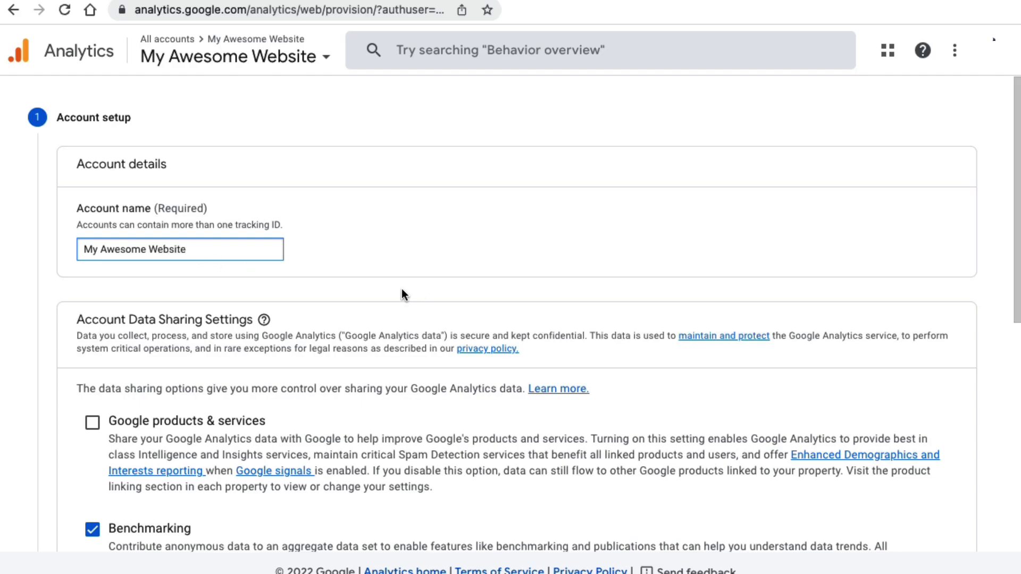
pyautogui.scroll(-8, 401, 292)
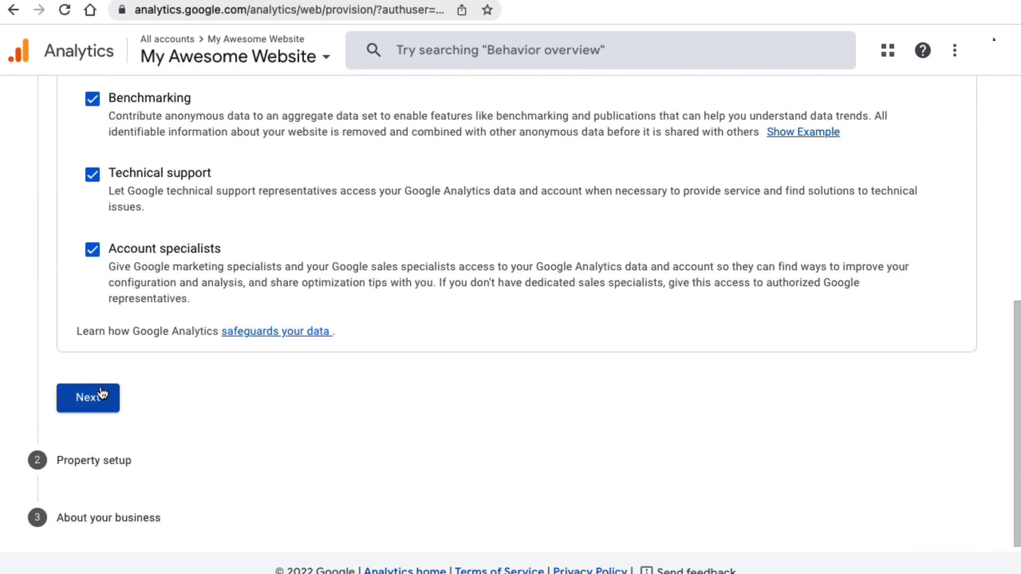
pyautogui.click(96, 400)
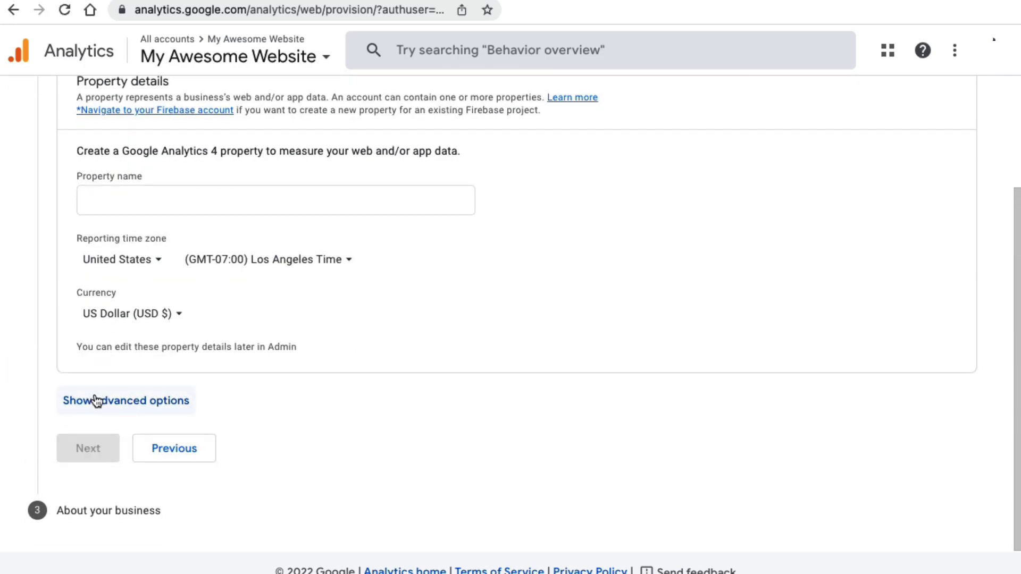
# Step: Name the property 'Demo Website Property'
pyautogui.click(211, 204)
pyautogui.write('Demo Website Property')
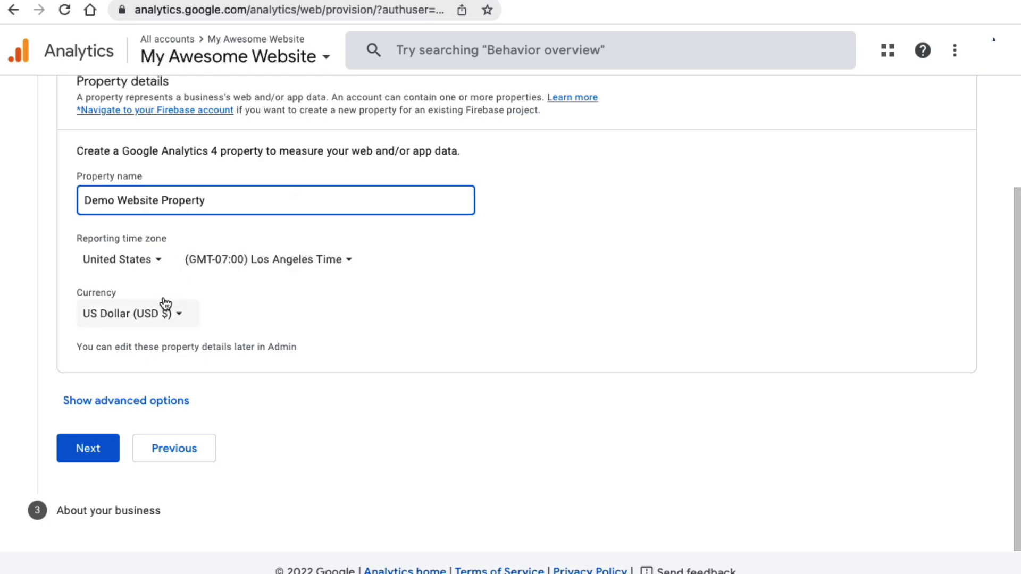
pyautogui.click(72, 453)
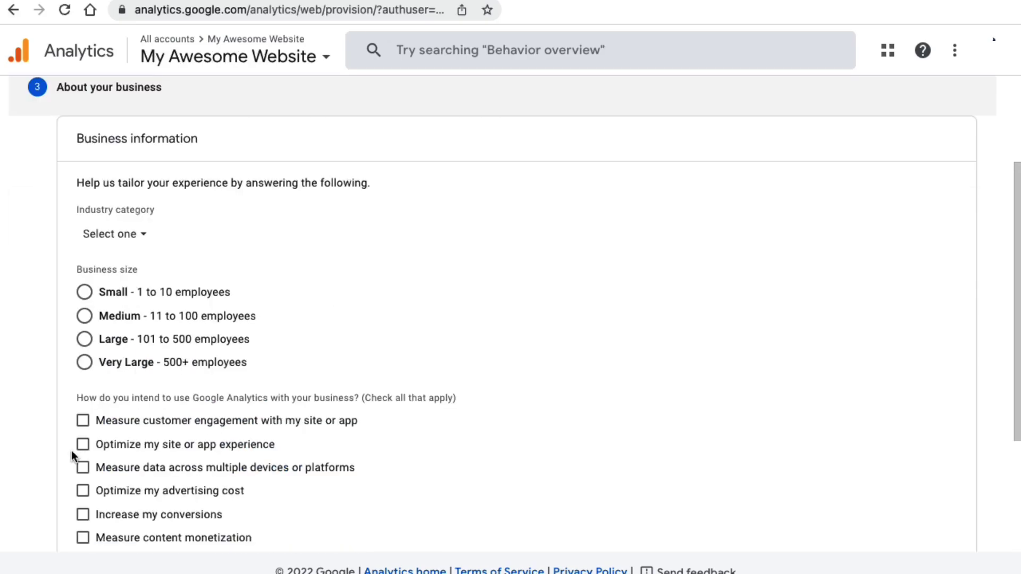
# Step: Set the business industry to Health and the business size to Small
pyautogui.click(144, 234)
pyautogui.click(137, 527)
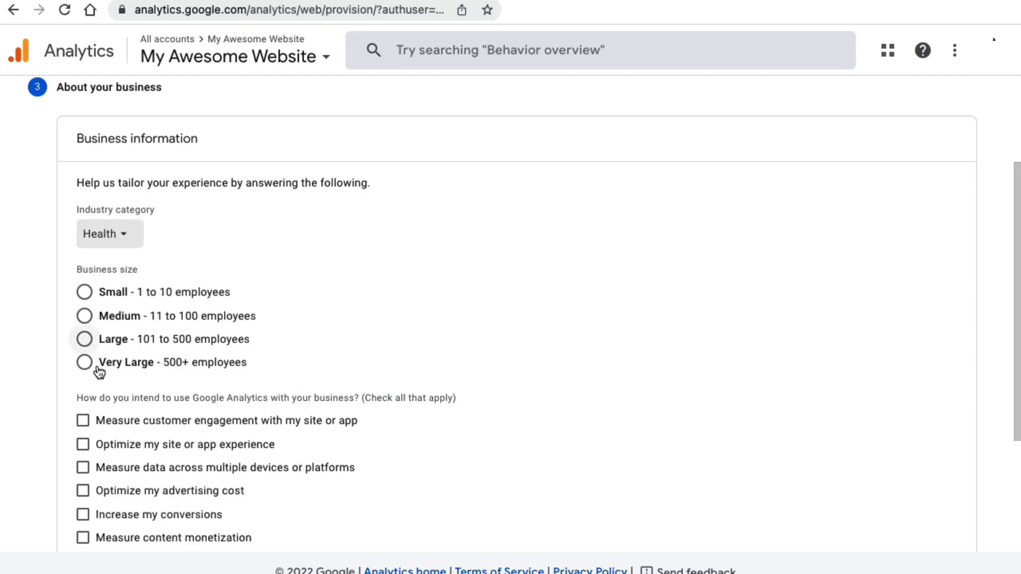
pyautogui.click(85, 292)
# Step: Tick all nine usage goals, from customer engagement through lead generation, leaving Other unticked
pyautogui.scroll(-3, 269, 335)
pyautogui.click(83, 234)
pyautogui.click(83, 258)
pyautogui.click(83, 281)
pyautogui.click(83, 304)
pyautogui.click(82, 327)
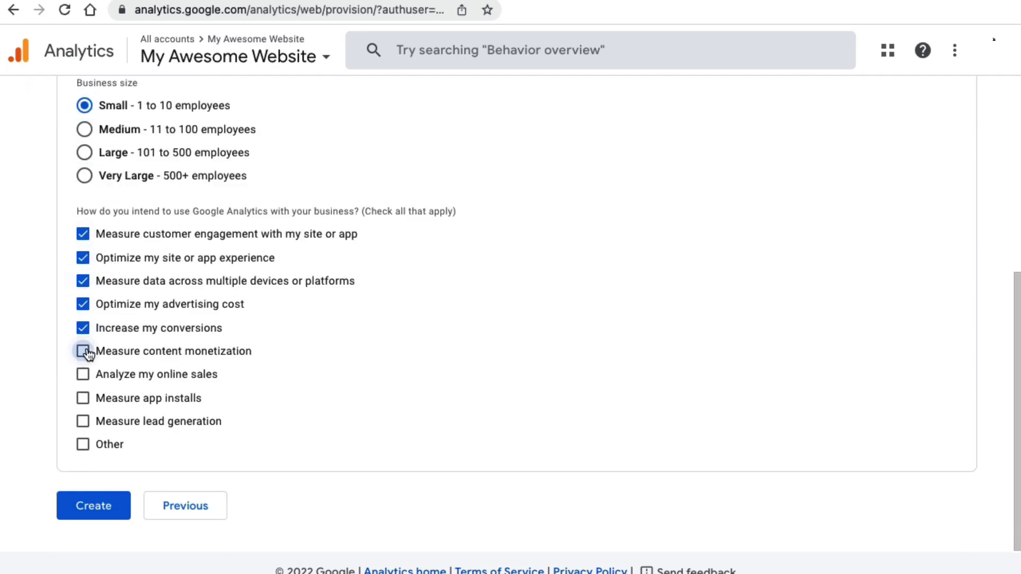
pyautogui.click(84, 351)
pyautogui.click(83, 374)
pyautogui.click(83, 398)
pyautogui.click(83, 421)
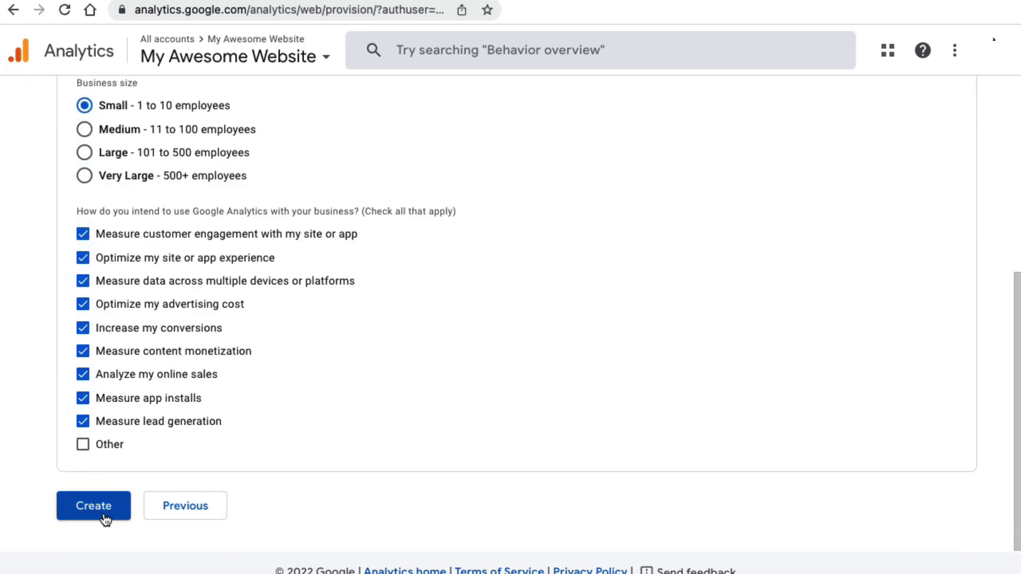
# Step: Create the account, accepting the GDPR Data Processing Terms and the Analytics terms of service
pyautogui.click(106, 519)
pyautogui.click(298, 427)
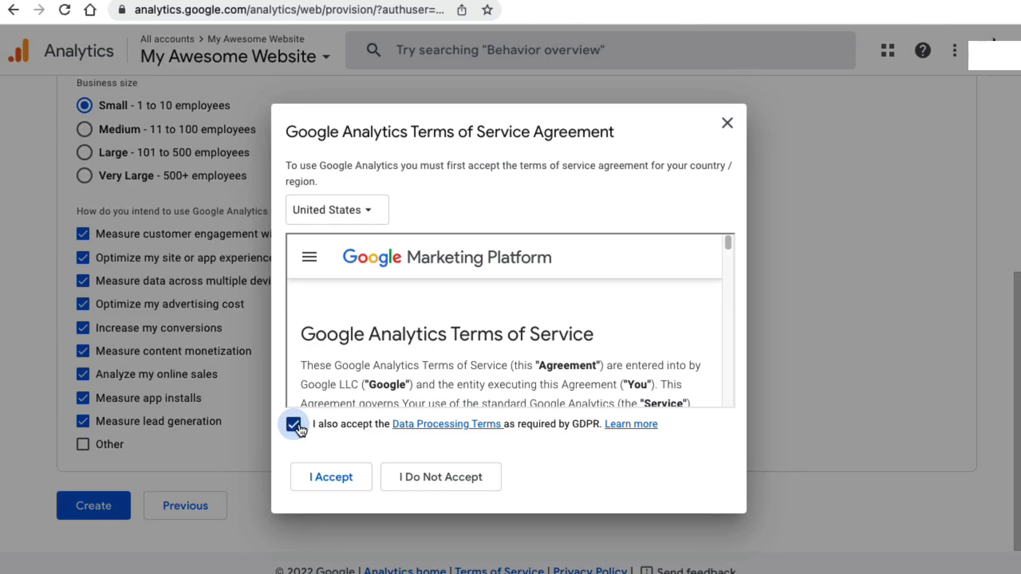
pyautogui.moveTo(727, 246); pyautogui.dragTo(749, 400)
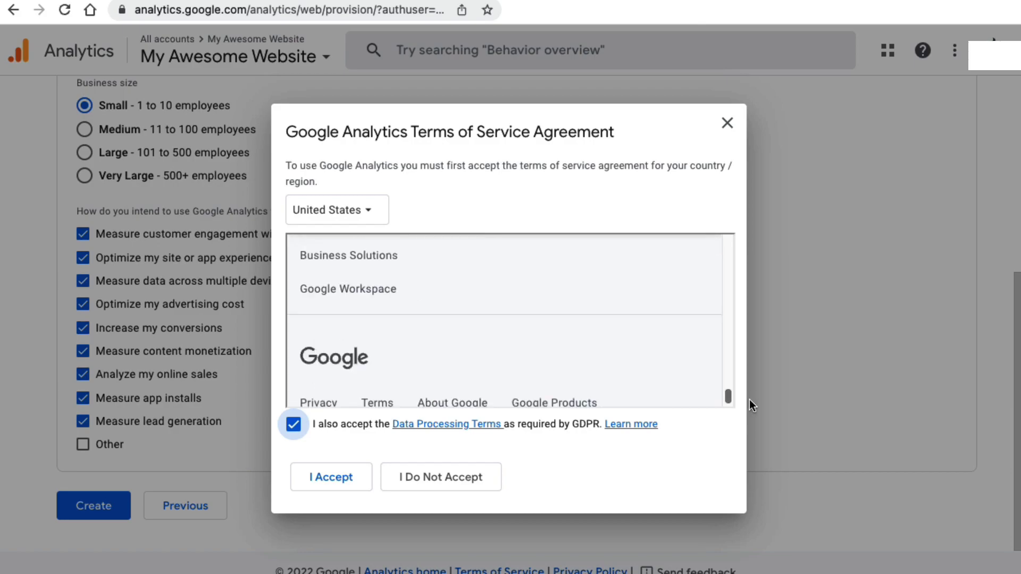
pyautogui.click(350, 471)
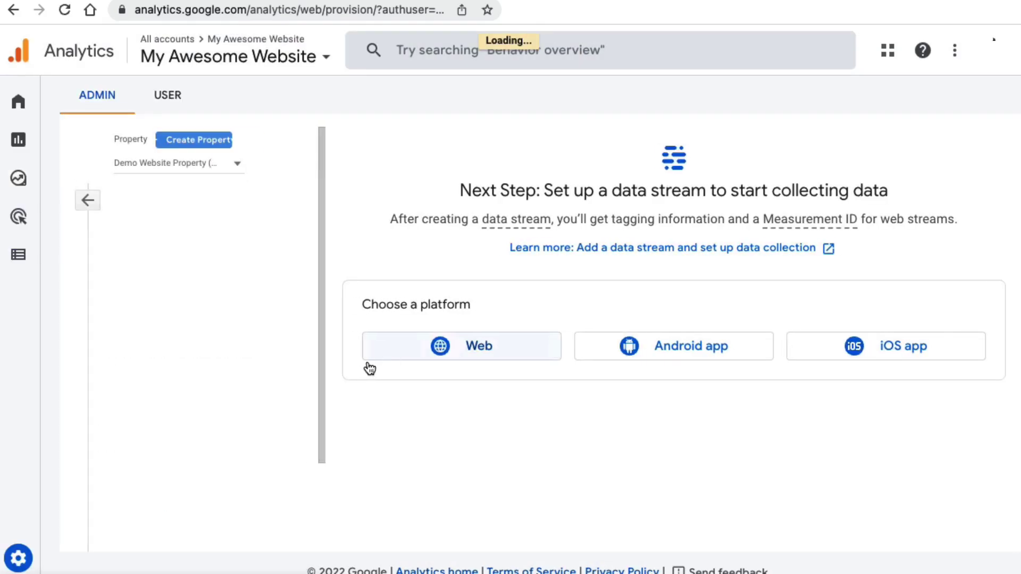
pyautogui.click(414, 350)
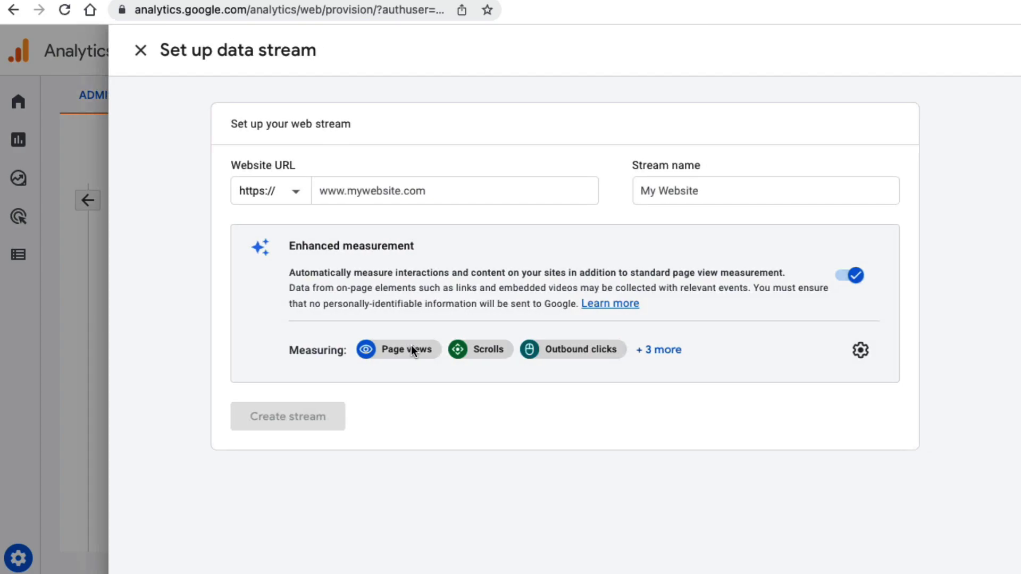
pyautogui.click(321, 192)
pyautogui.write('www.de')
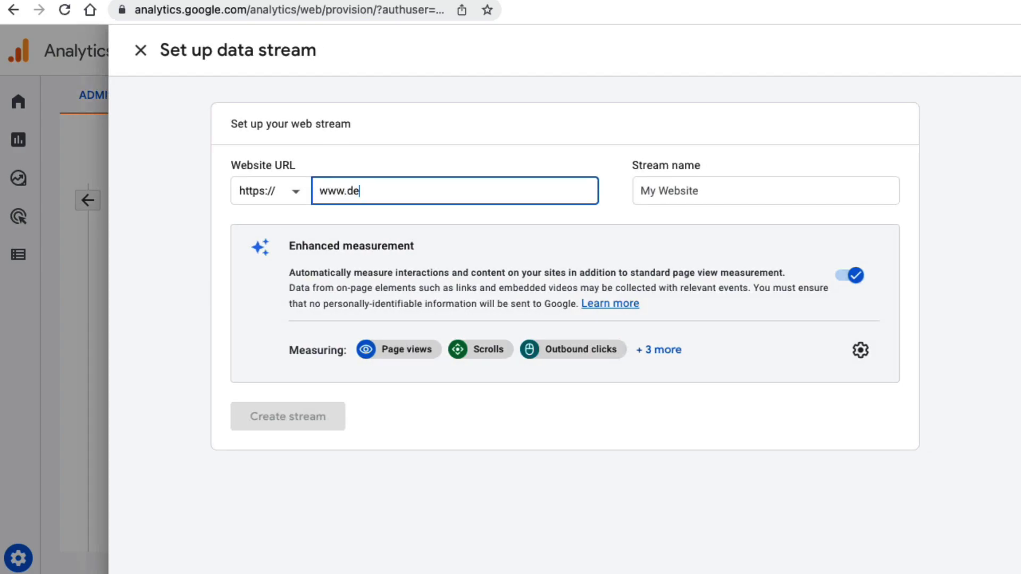
pyautogui.write('mowebsite.com')
pyautogui.click(692, 191)
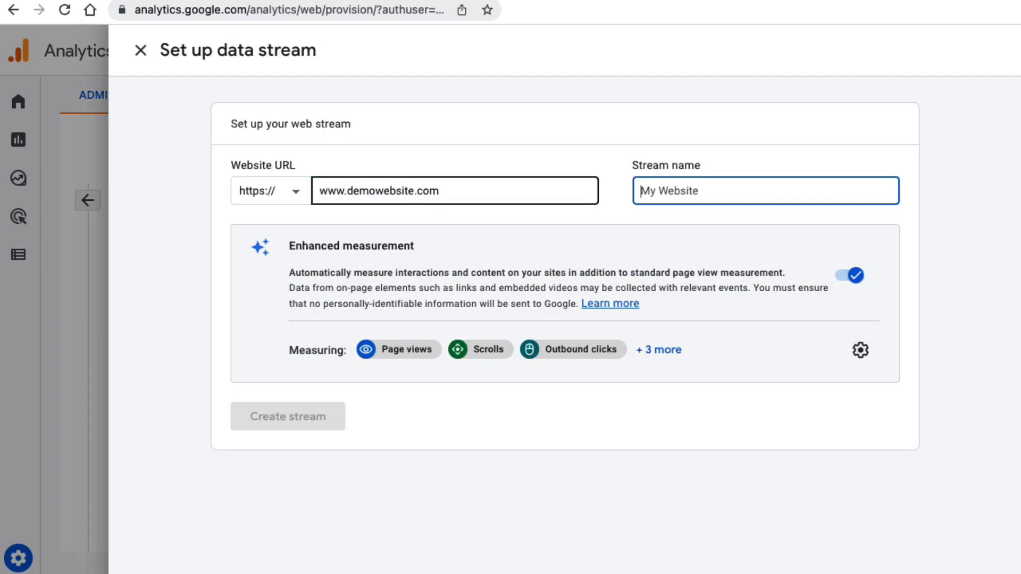
pyautogui.write('Demo Website')
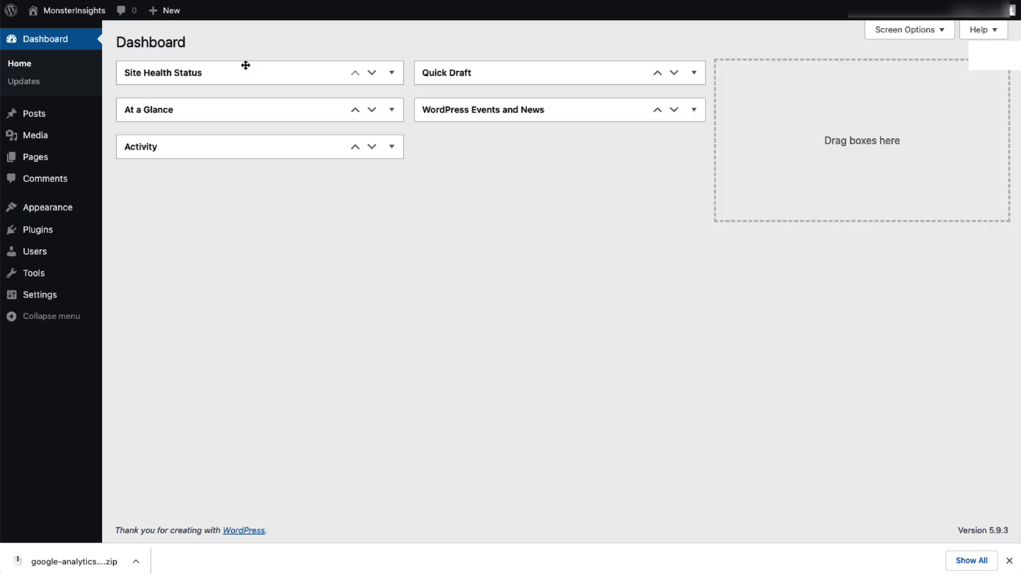
# Step: Upload and install google-analytics-premium-v8.5.0.zip from Plugins > Add New
pyautogui.moveTo(66, 239)
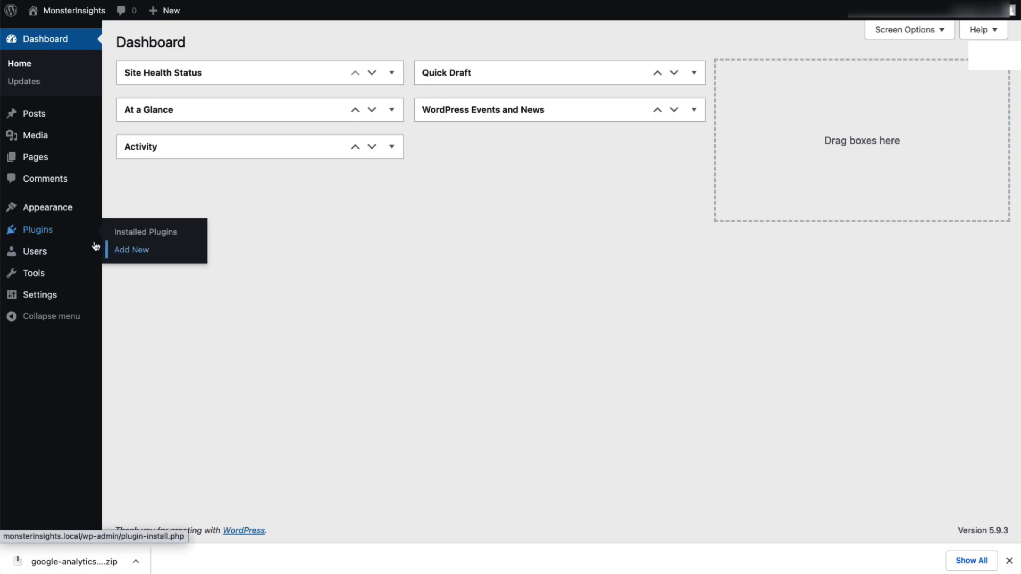
pyautogui.click(120, 258)
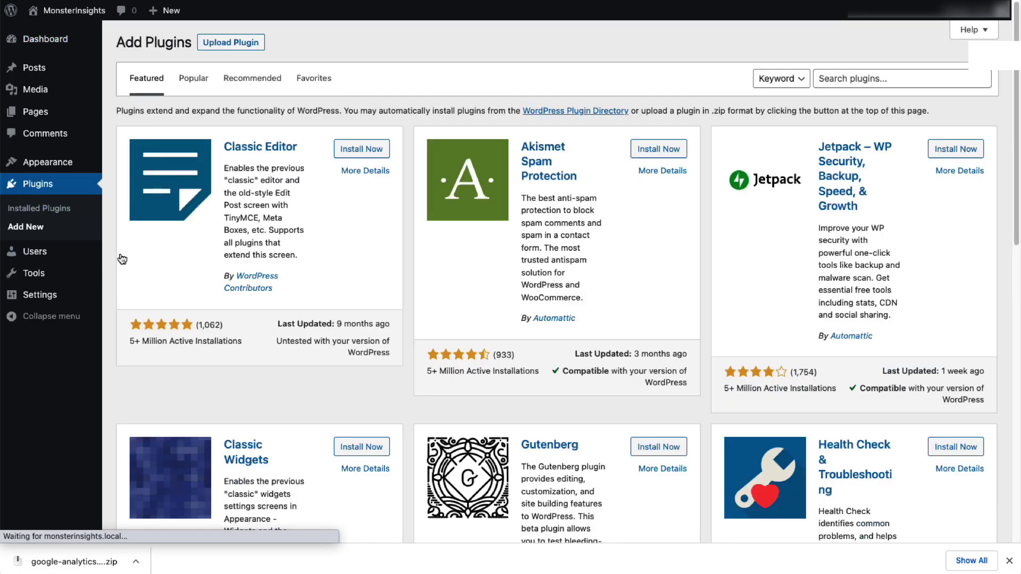
pyautogui.click(240, 48)
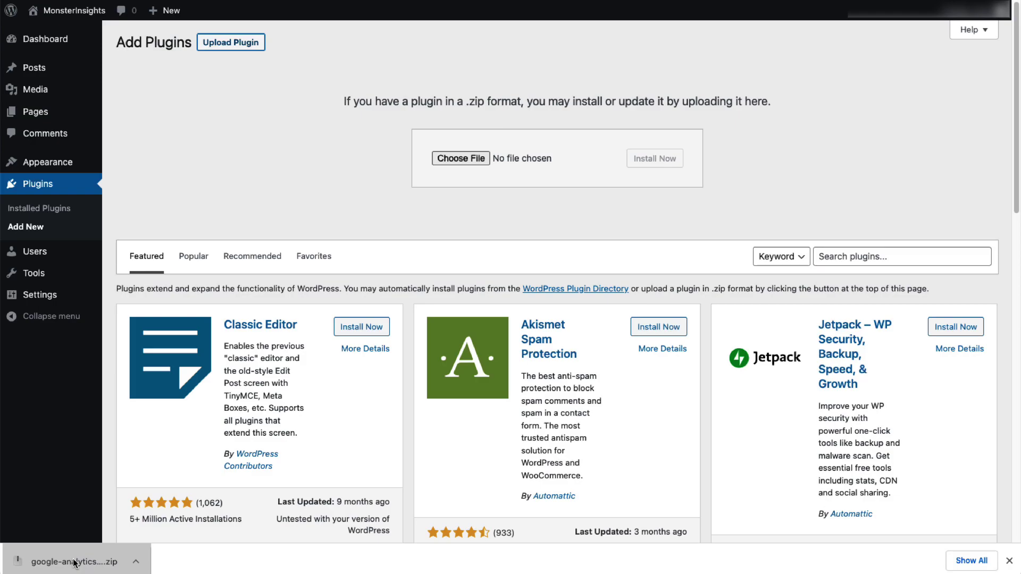
pyautogui.moveTo(74, 564); pyautogui.dragTo(488, 161)
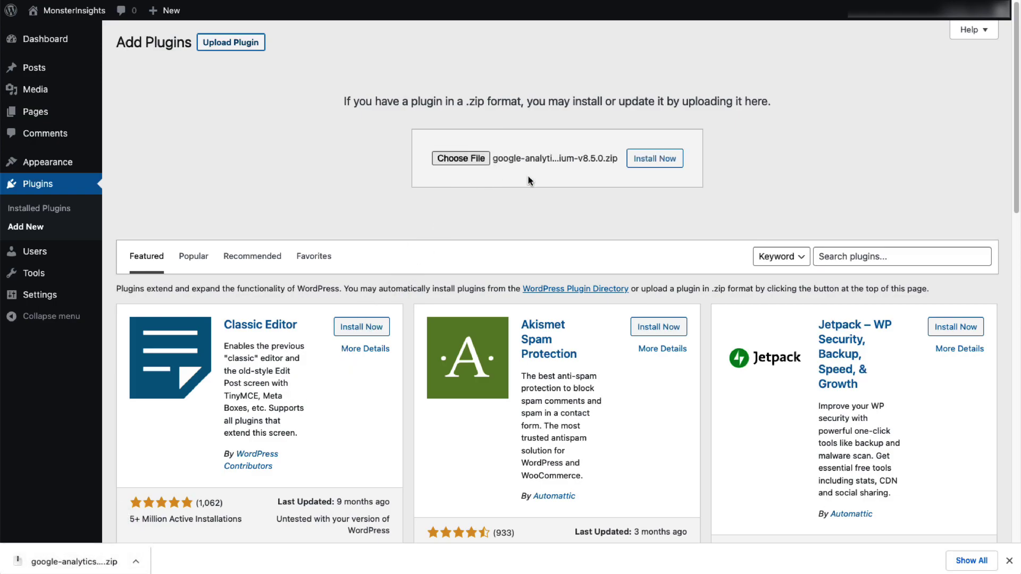
pyautogui.click(649, 167)
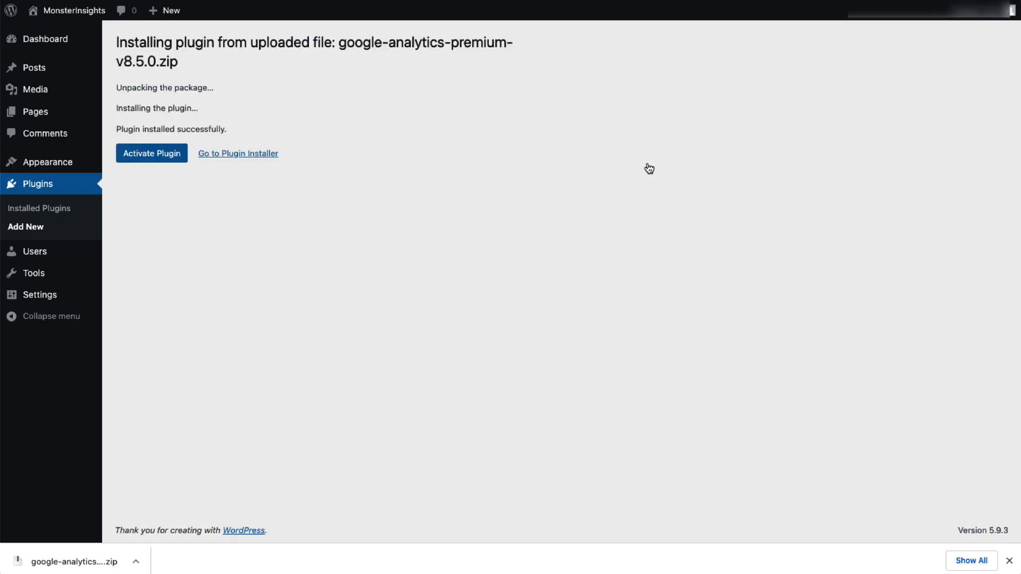
# Step: Activate the MonsterInsights plugin and launch its setup wizard from the welcome page
pyautogui.click(169, 159)
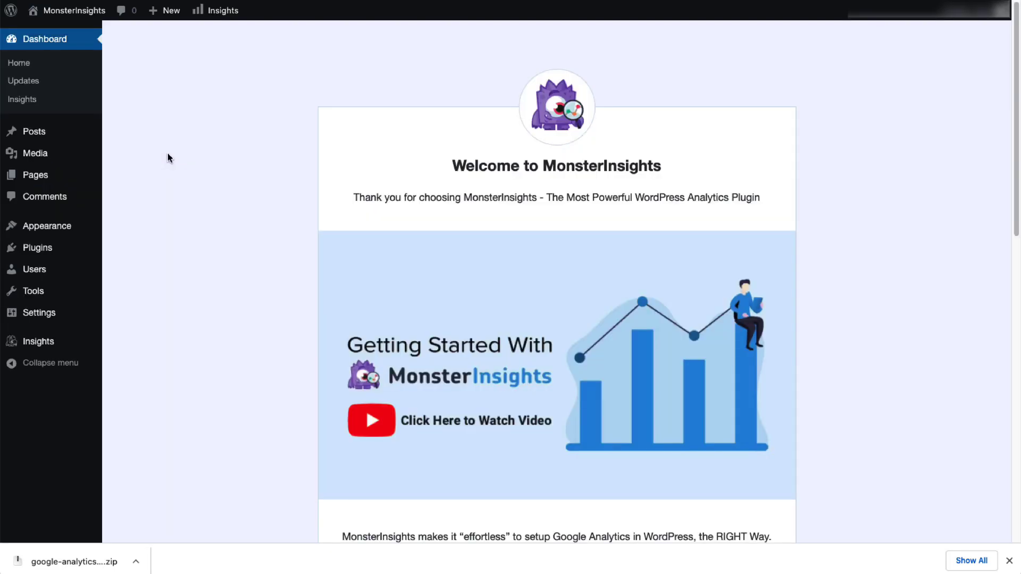
pyautogui.scroll(-4, 216, 218)
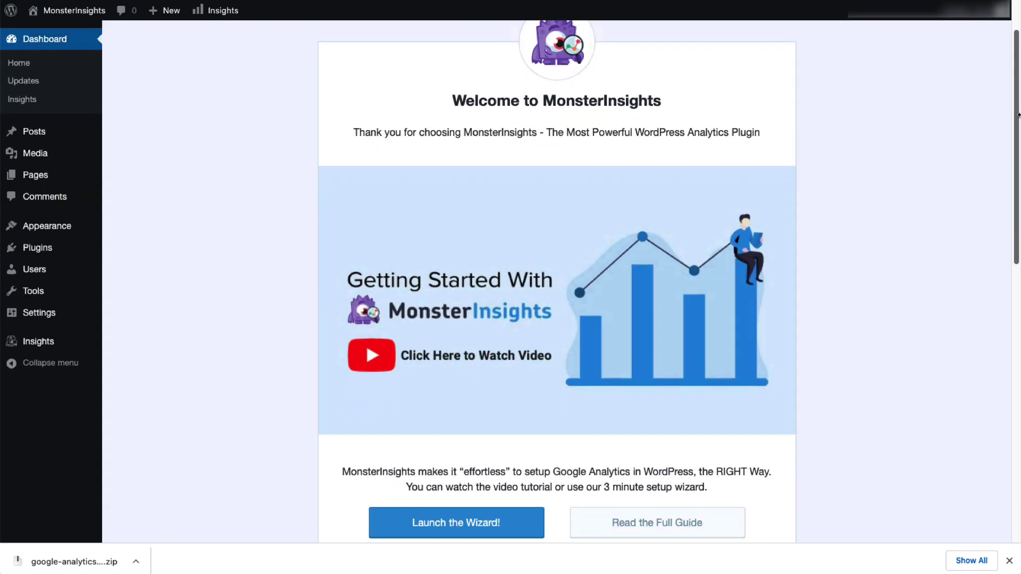
pyautogui.scroll(-3, 984, 237)
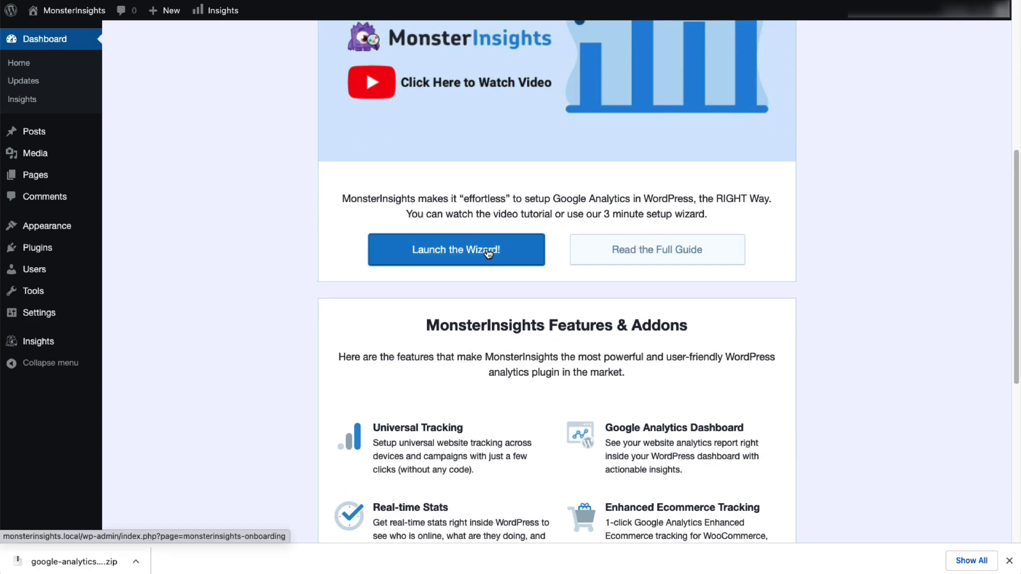
pyautogui.click(492, 249)
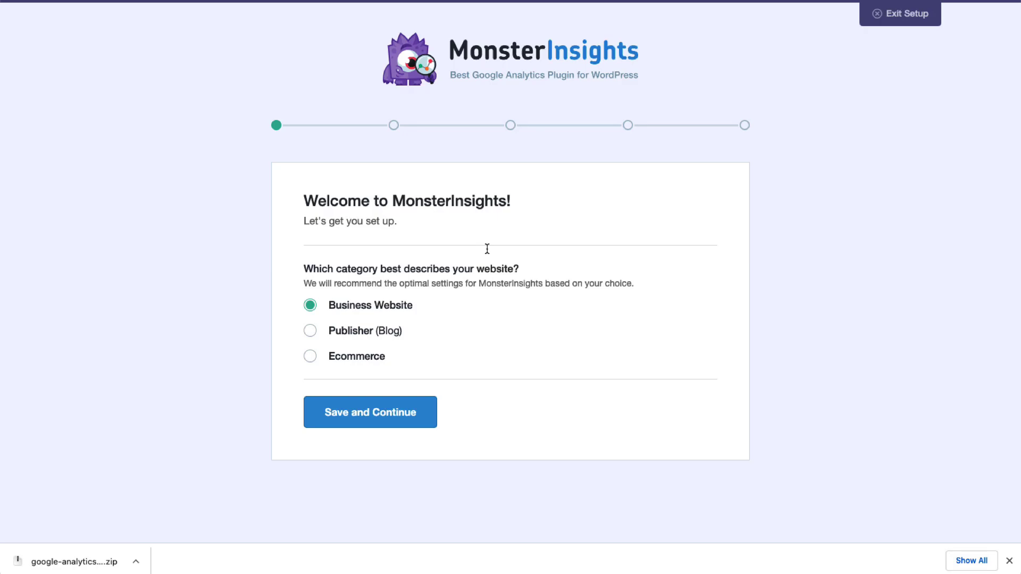
# Step: Choose Ecommerce as the site category, then paste in the Pro license key and connect it
pyautogui.click(309, 356)
pyautogui.click(330, 412)
pyautogui.click(388, 331)
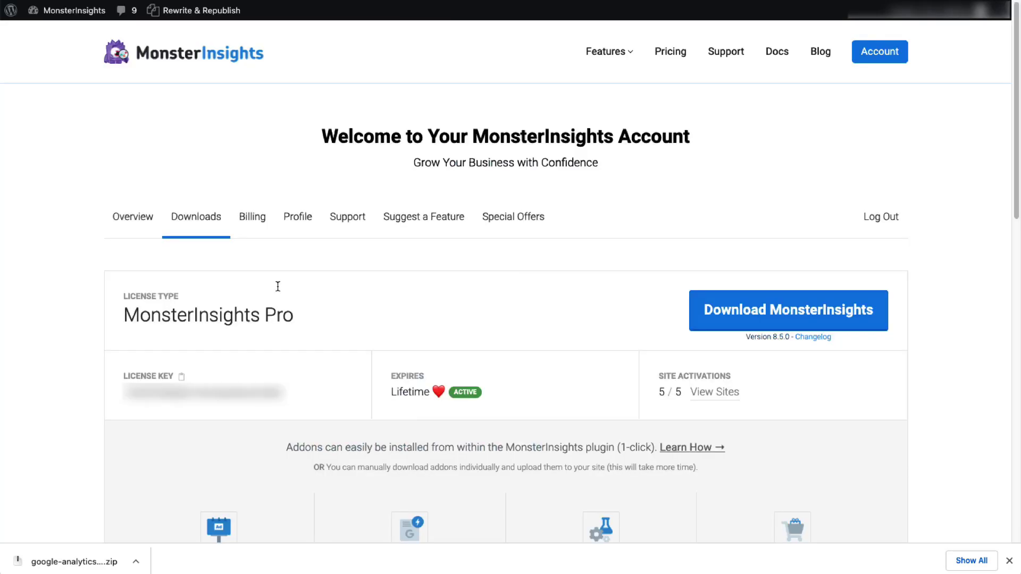
pyautogui.click(181, 377)
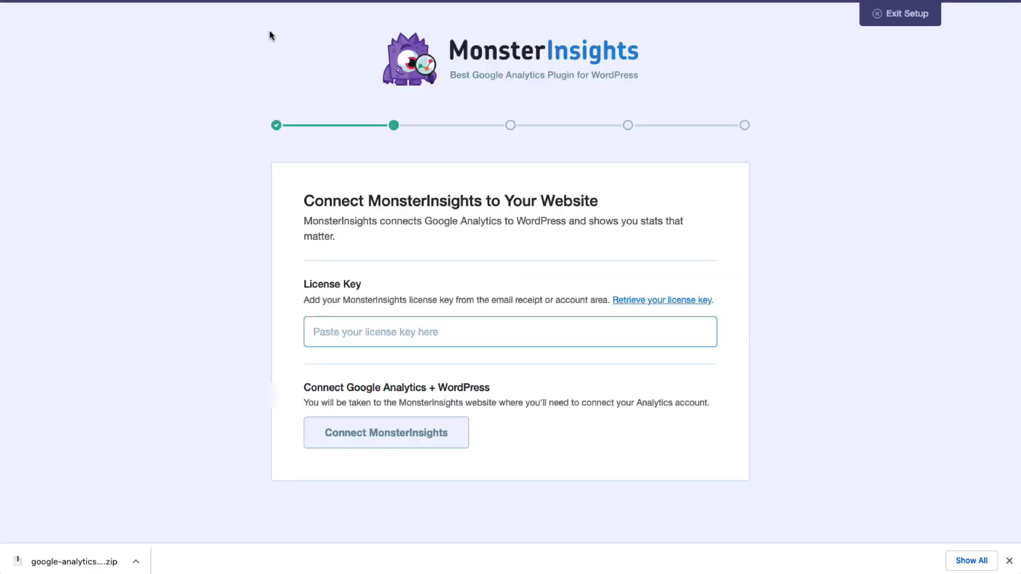
pyautogui.rightClick(332, 325)
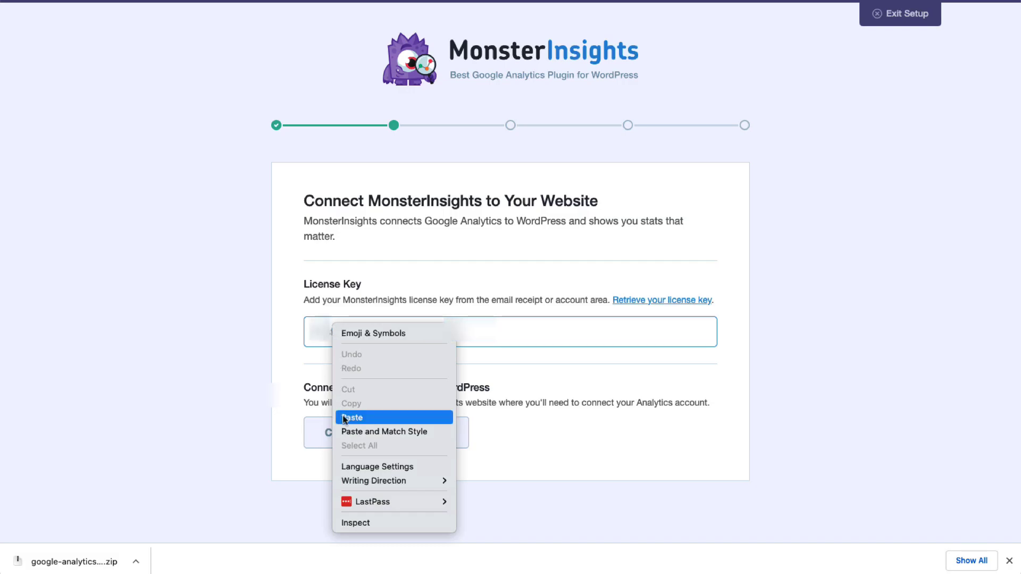
pyautogui.click(360, 415)
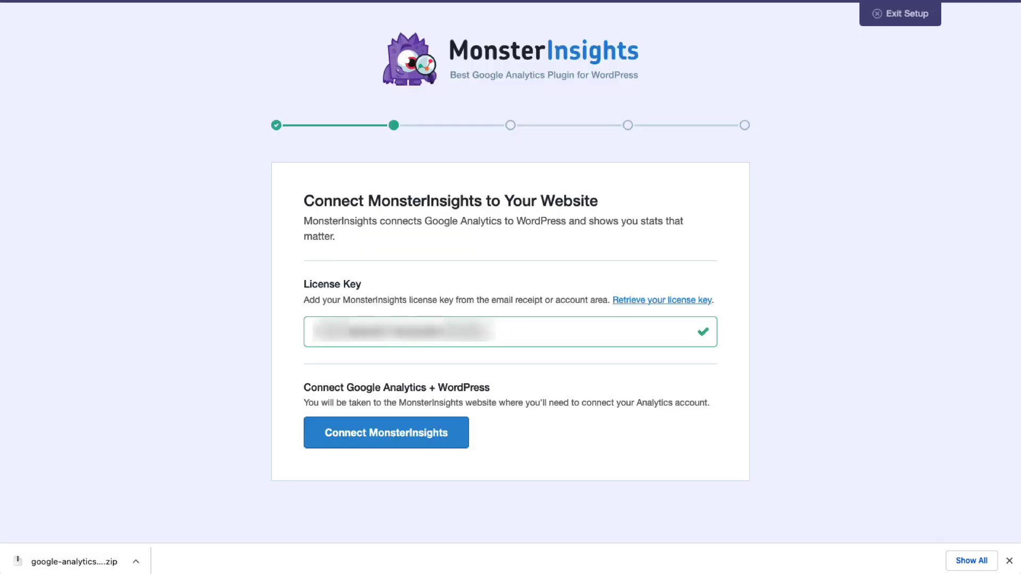
pyautogui.click(394, 435)
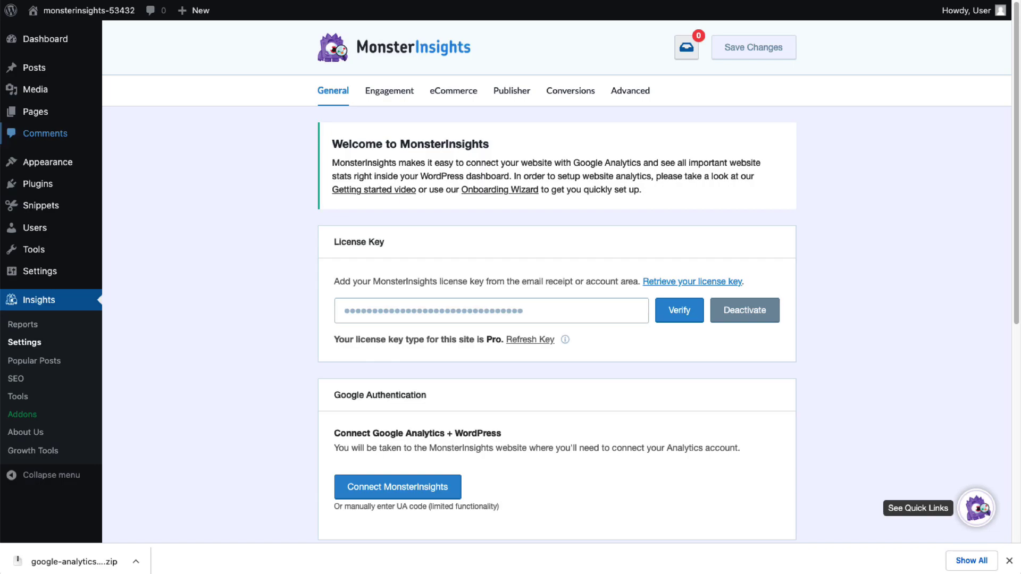
# Step: Connect Google Analytics by choosing the Google account and allowing MonsterInsights access
pyautogui.click(376, 490)
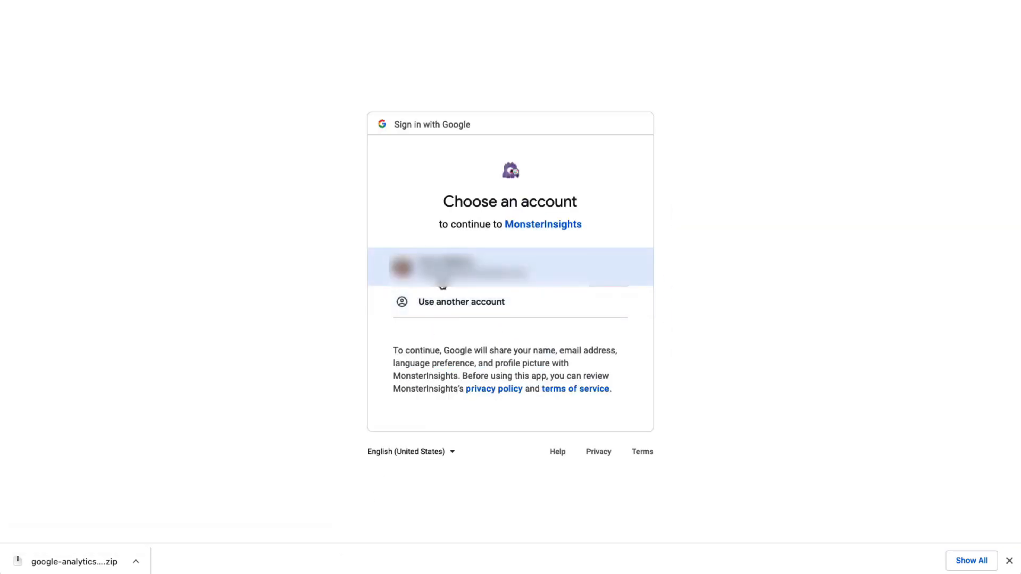
pyautogui.click(443, 276)
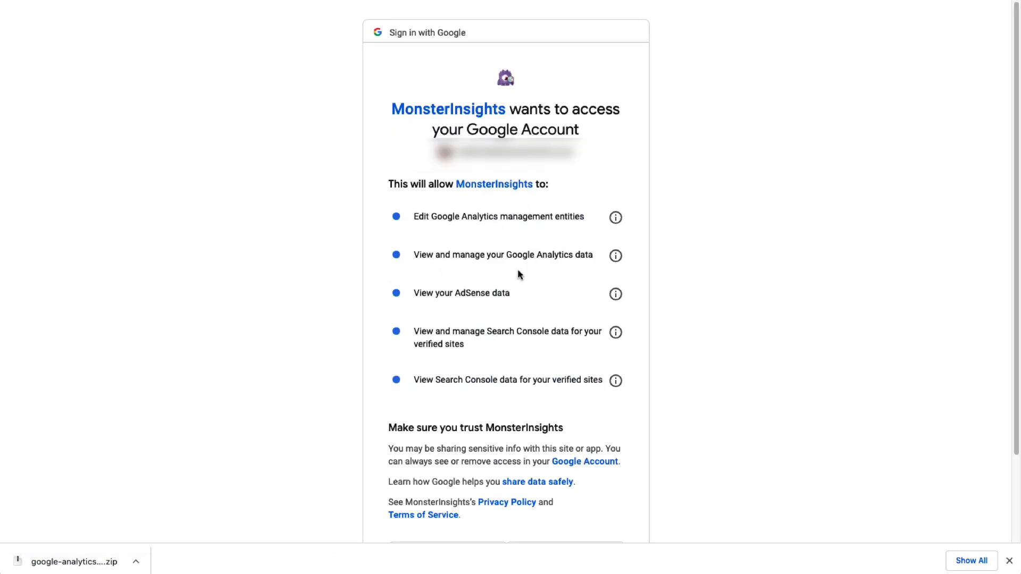
pyautogui.scroll(-1, 675, 282)
pyautogui.click(572, 533)
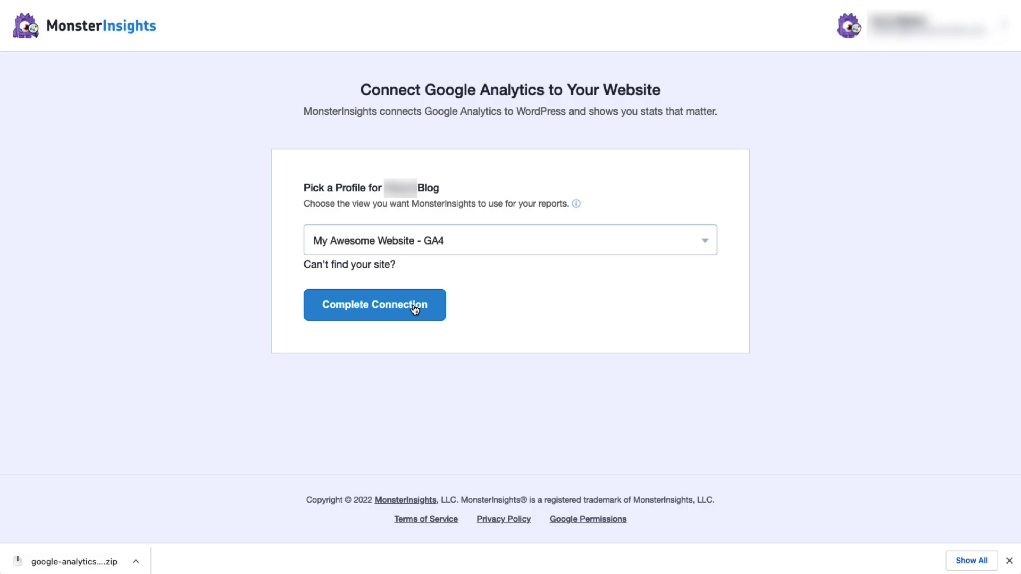
# Step: Complete the connection to the My Awesome Website - GA4 profile
pyautogui.click(413, 304)
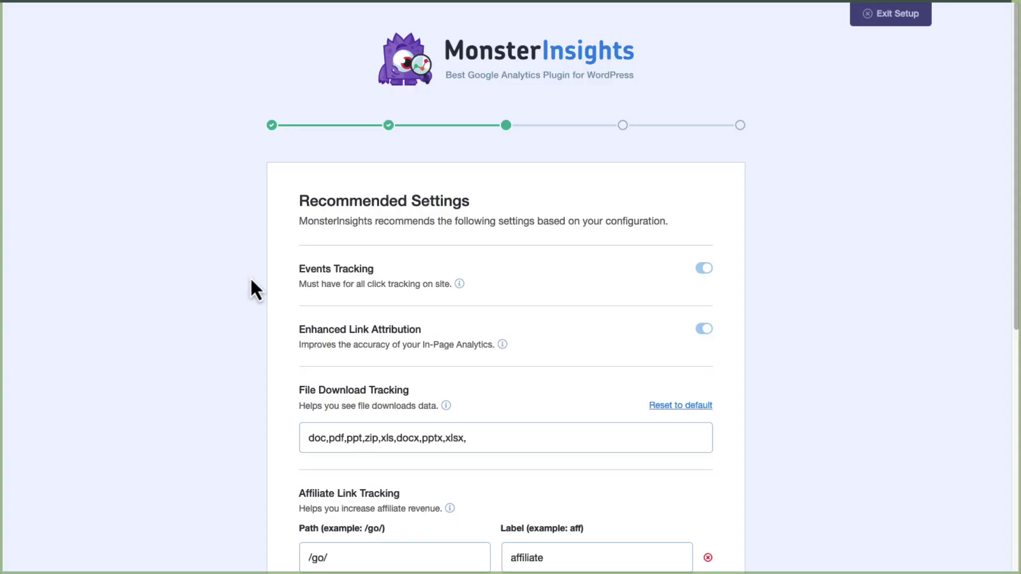
pyautogui.scroll(-2, 250, 281)
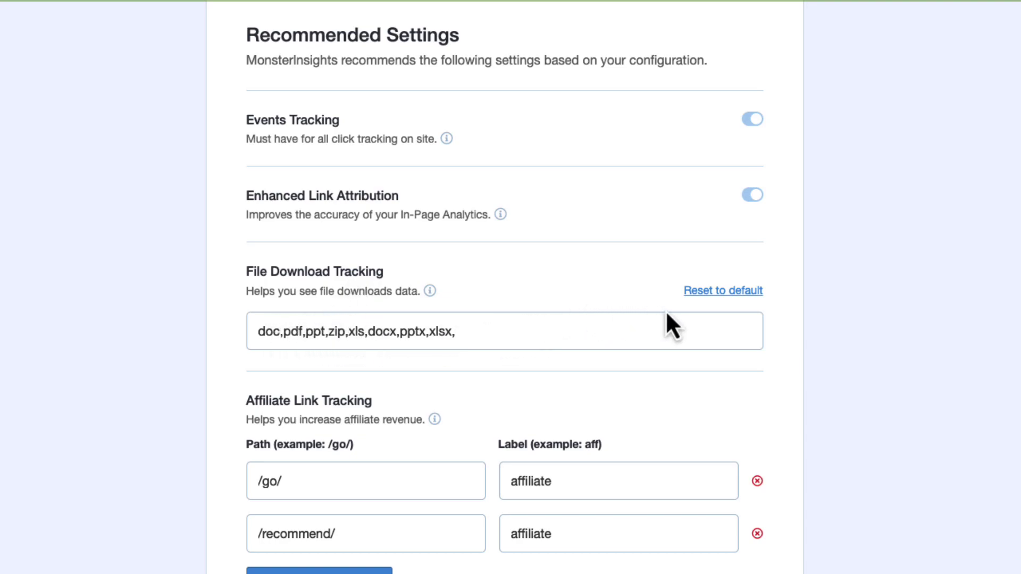
# Step: Reset file download extensions to default, turn on the MonsterInsights badge, and save the recommended settings
pyautogui.click(701, 294)
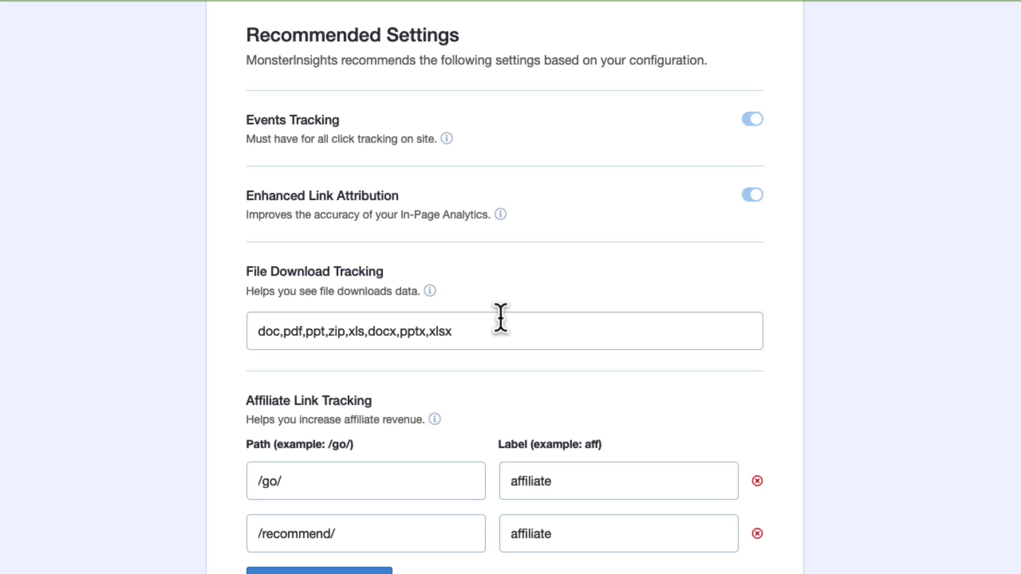
pyautogui.scroll(-5, 501, 319)
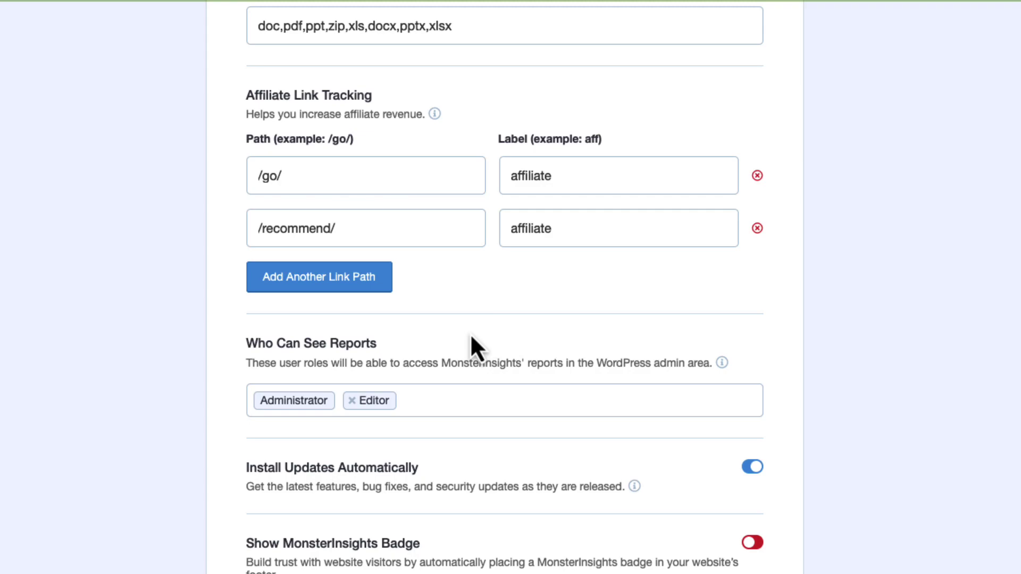
pyautogui.scroll(-1, 471, 336)
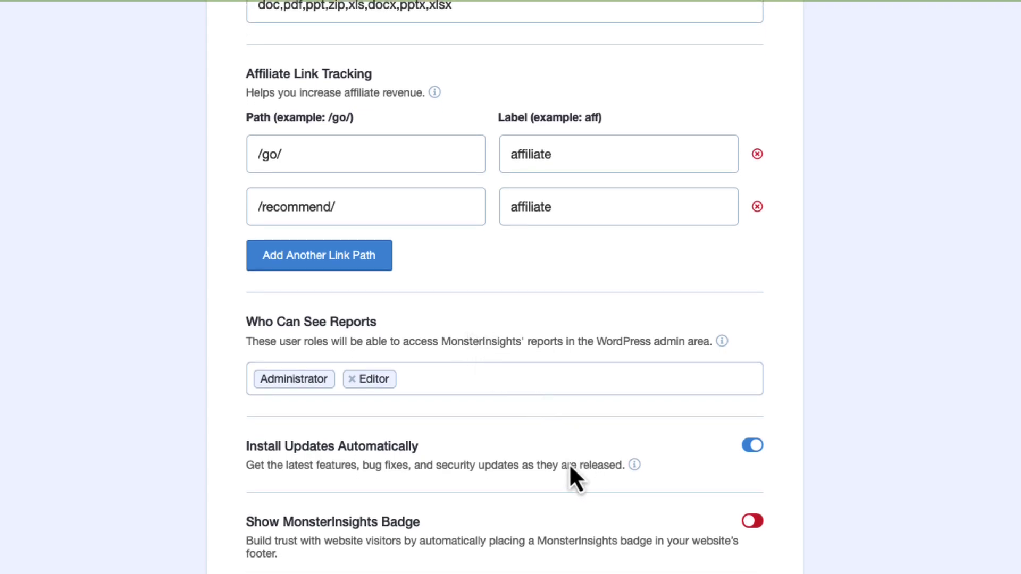
pyautogui.scroll(-4, 564, 452)
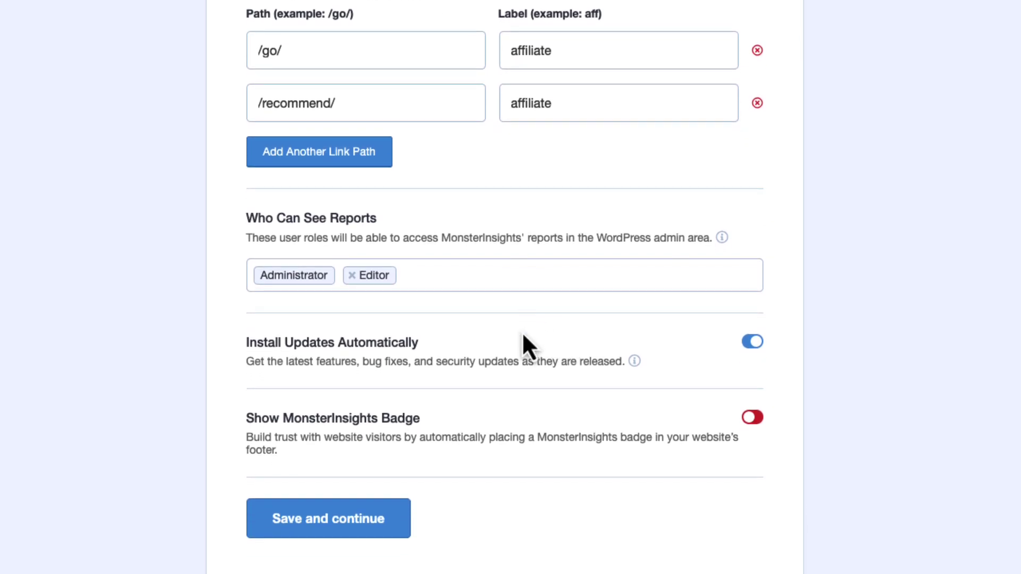
pyautogui.click(754, 420)
pyautogui.click(404, 520)
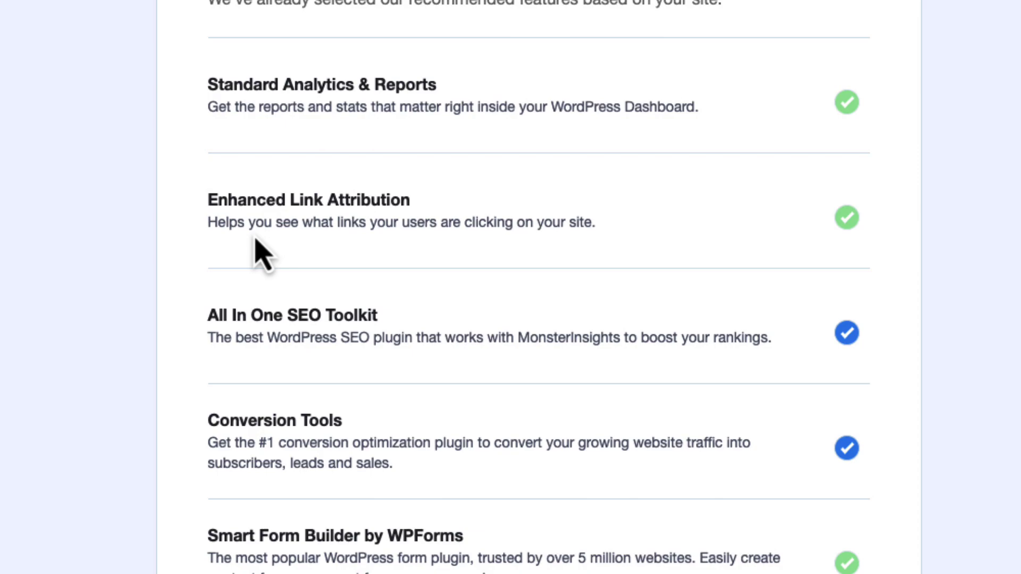
pyautogui.scroll(-1, 254, 239)
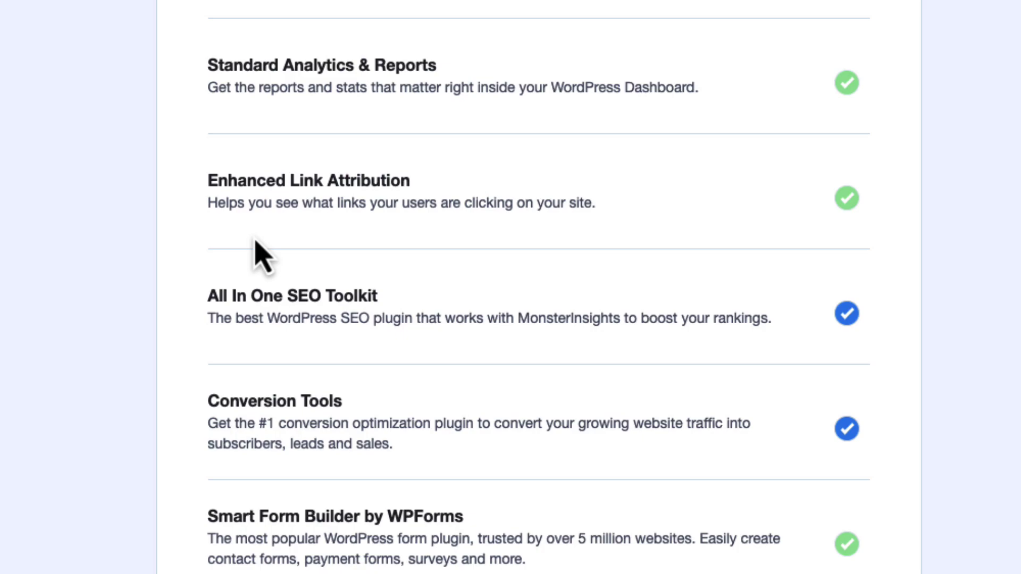
pyautogui.scroll(-5, 255, 240)
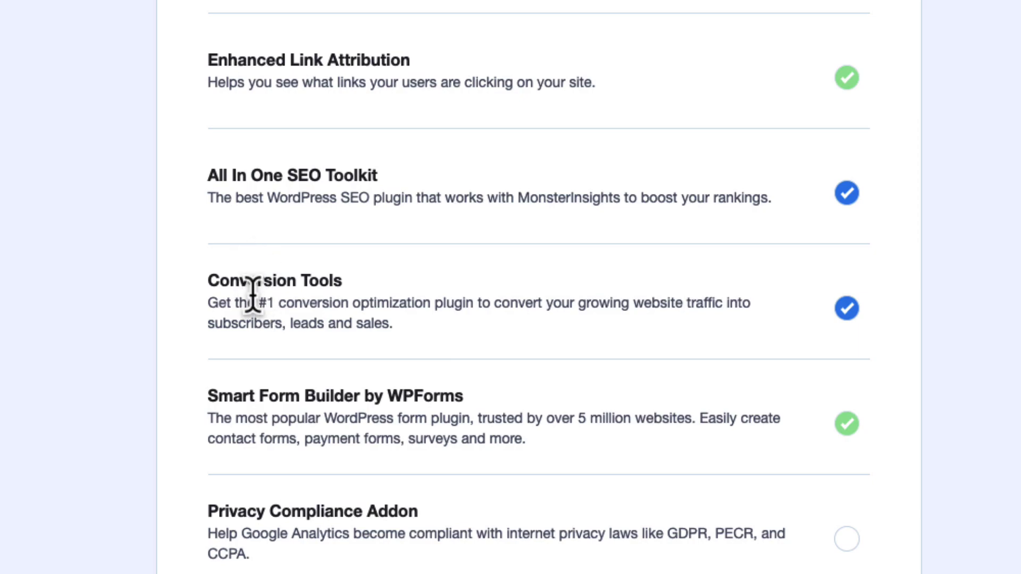
pyautogui.scroll(-6, 256, 291)
pyautogui.scroll(-3, 256, 318)
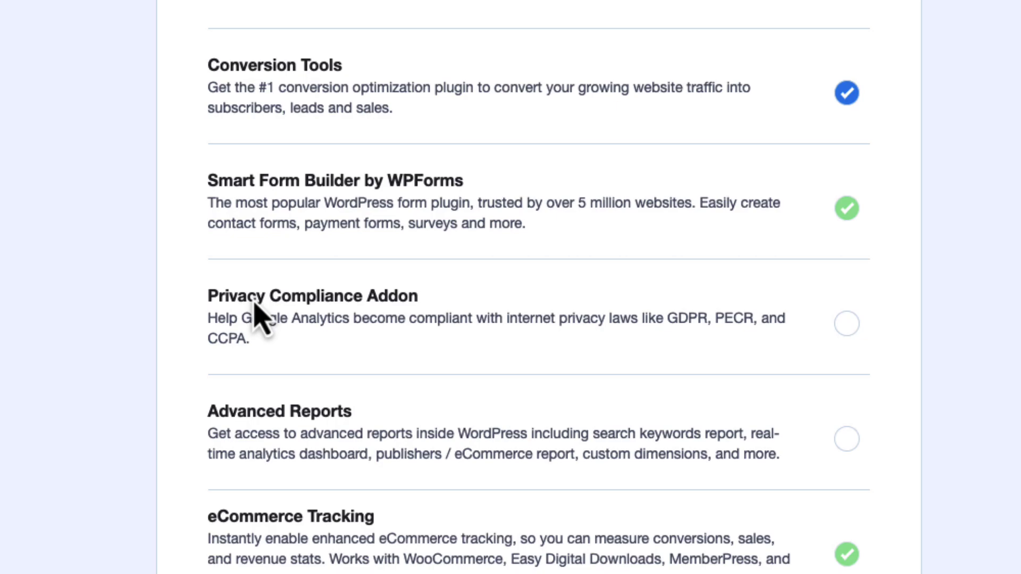
pyautogui.scroll(-1, 256, 309)
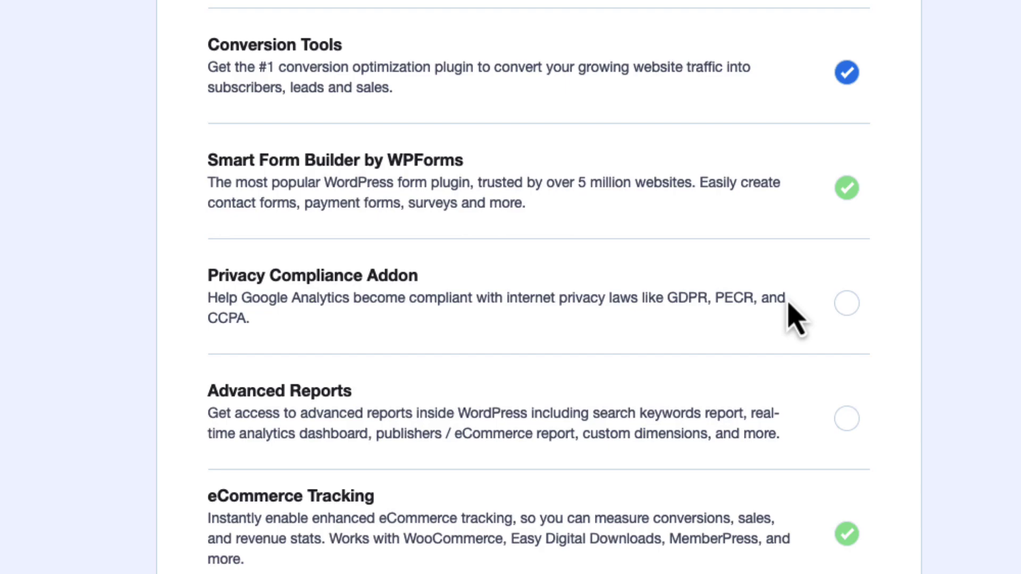
# Step: Tick Privacy Compliance Addon, Advanced Reports, 20+ Advanced Tracking, Advanced Growth Tools and Media Tracking
pyautogui.click(845, 311)
pyautogui.scroll(-3, 287, 339)
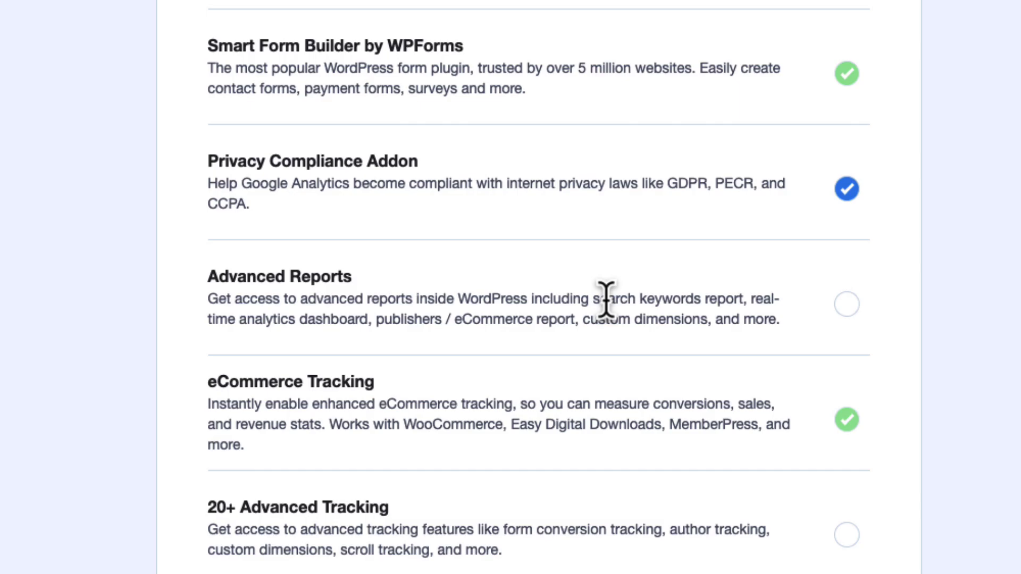
pyautogui.click(851, 307)
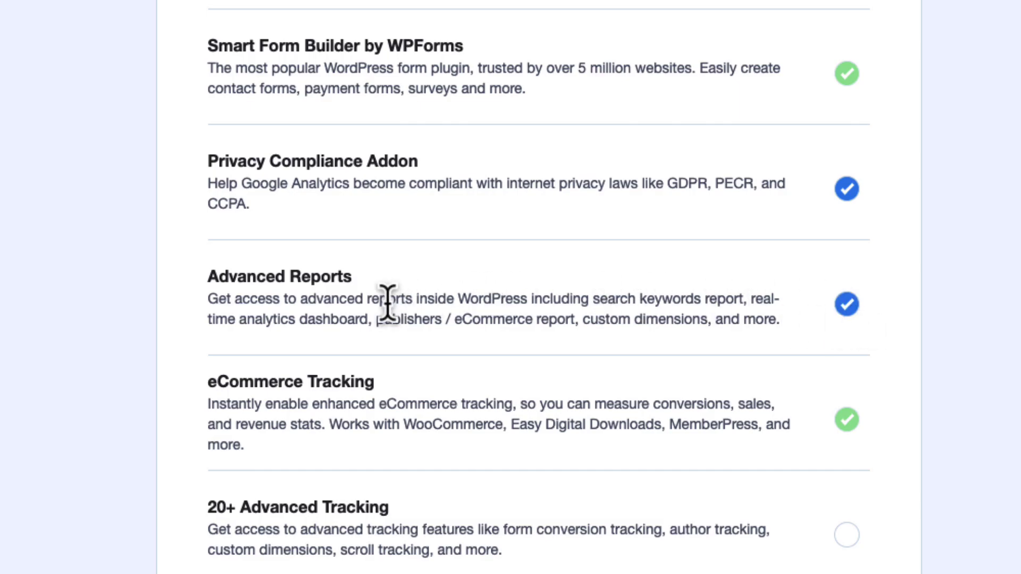
pyautogui.scroll(-3, 381, 305)
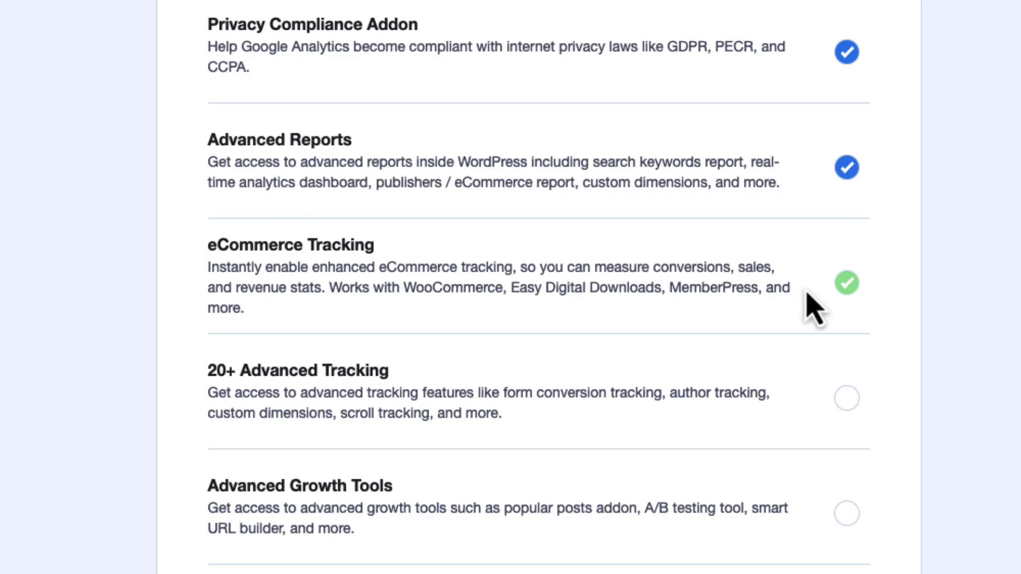
pyautogui.scroll(-2, 358, 296)
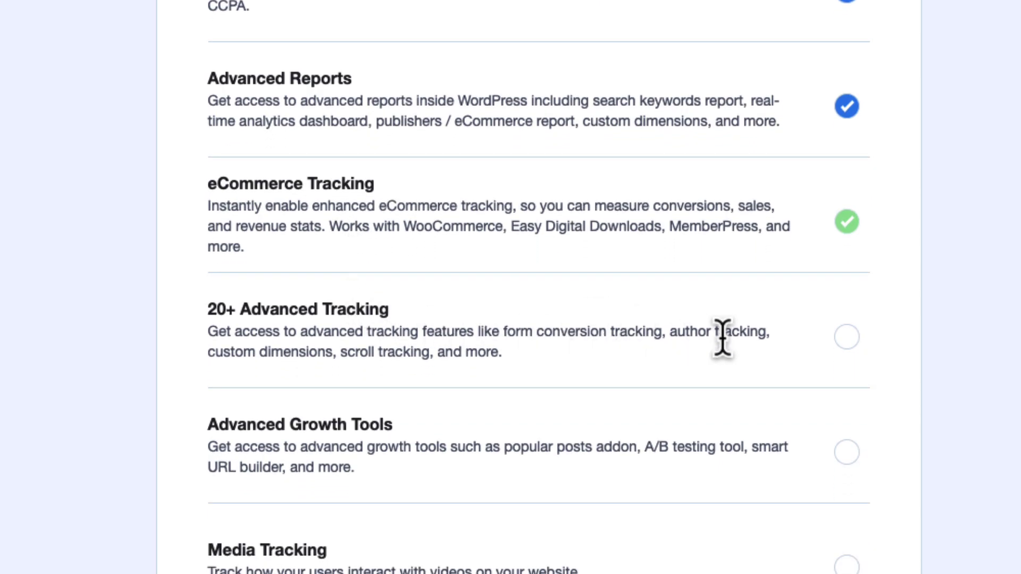
pyautogui.click(847, 340)
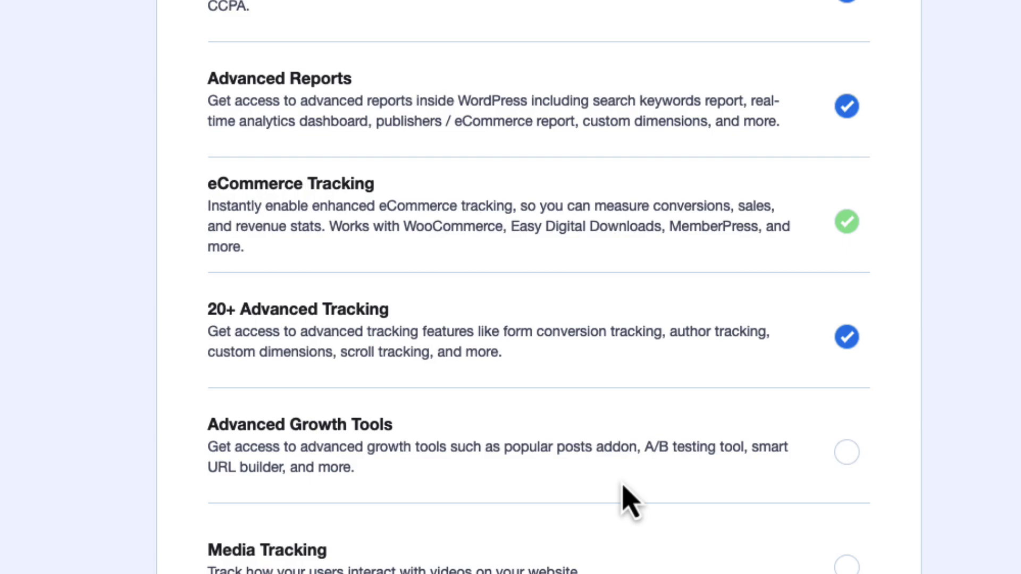
pyautogui.scroll(-5, 624, 485)
pyautogui.click(846, 270)
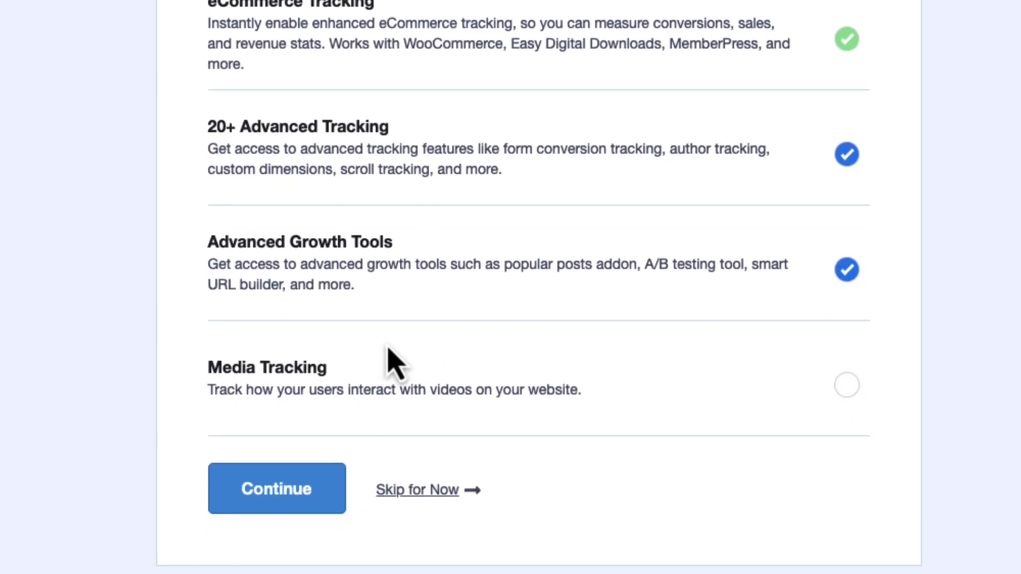
pyautogui.click(845, 385)
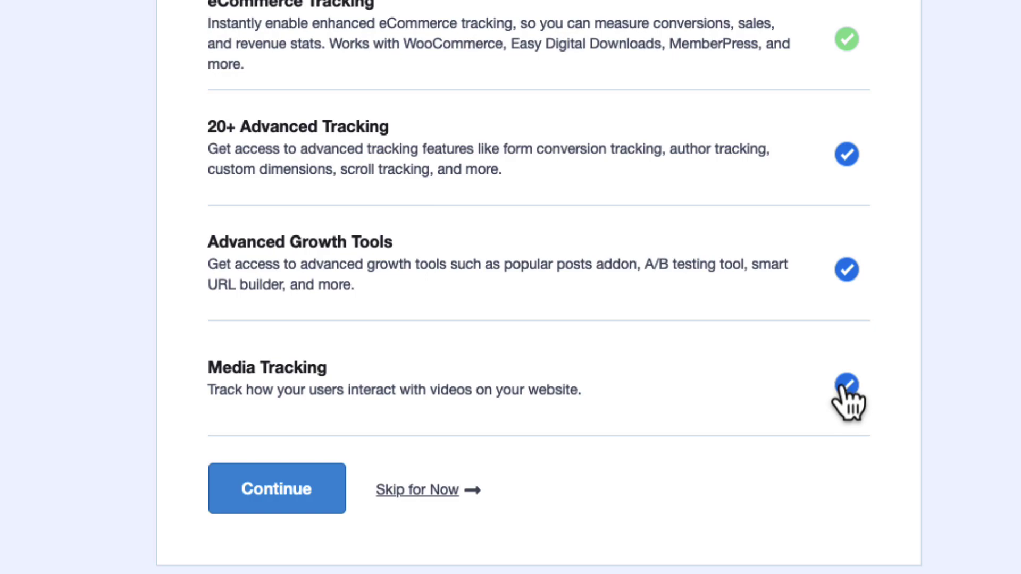
# Step: Install the chosen addons and review the completion page, with every check showing Success
pyautogui.click(268, 492)
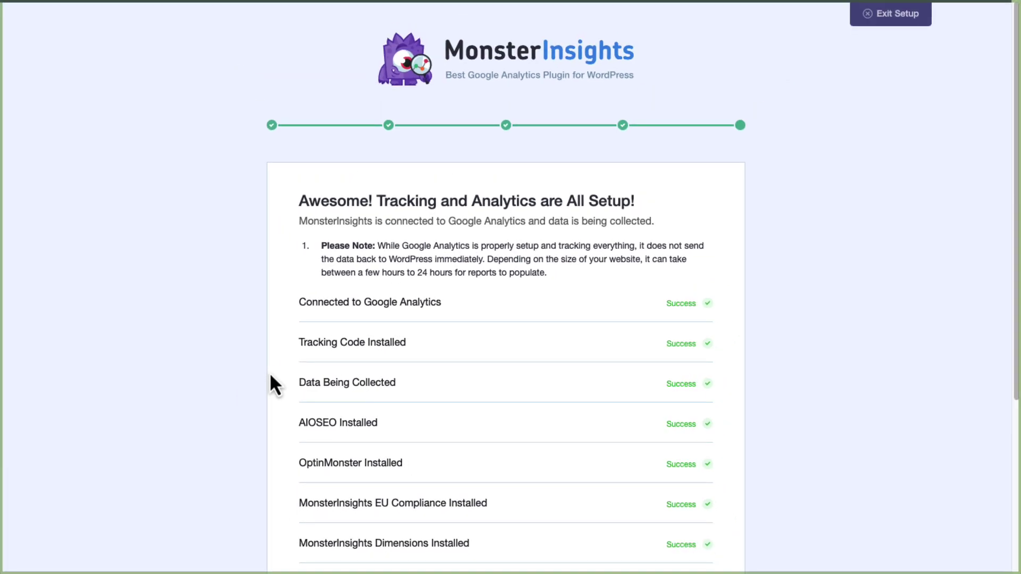
pyautogui.scroll(-1, 270, 375)
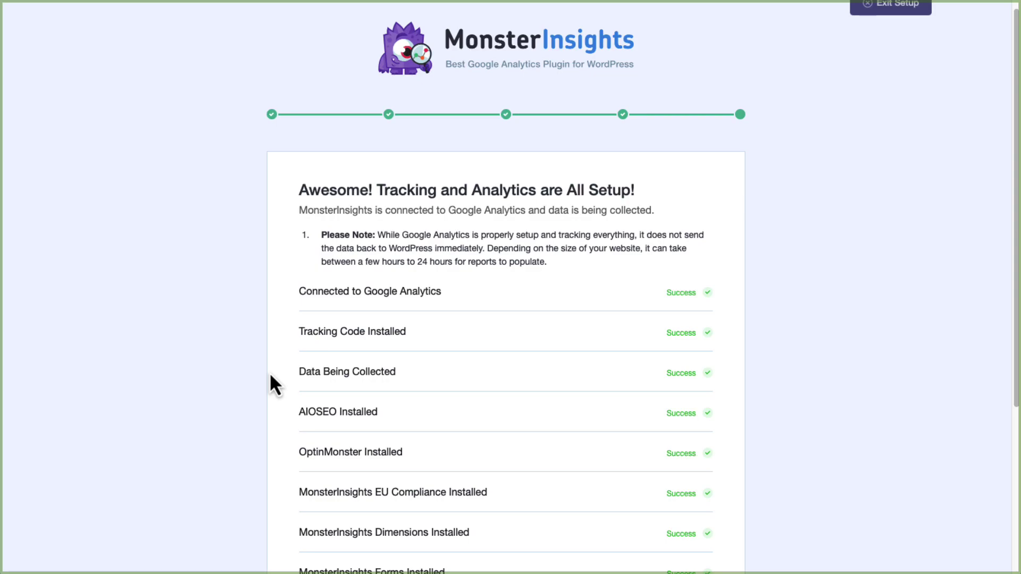
pyautogui.scroll(-5, 270, 376)
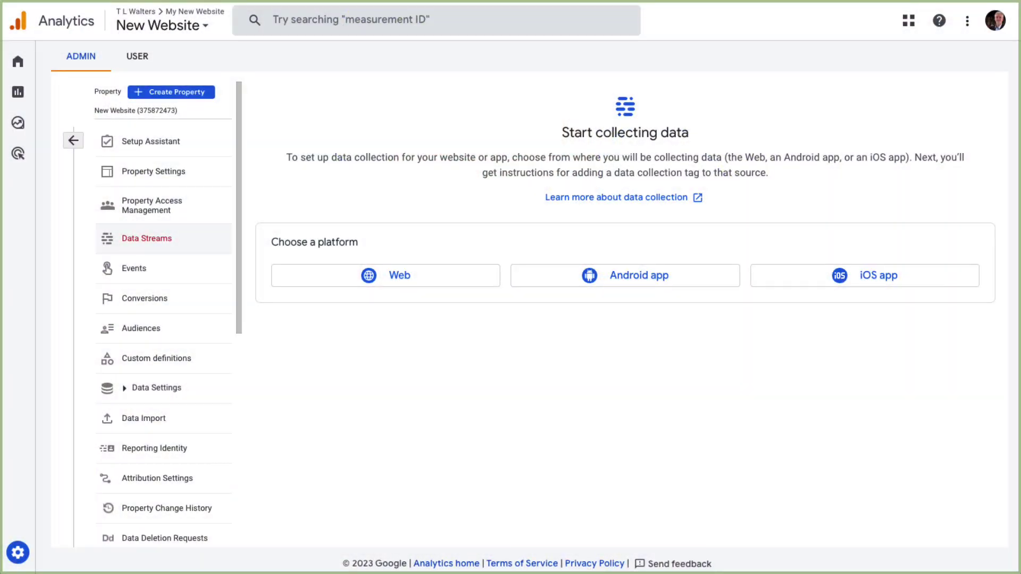
# Step: In Analytics Admin Data Streams, switch off Enhanced measurement for the MonsterInsights web stream
pyautogui.click(19, 552)
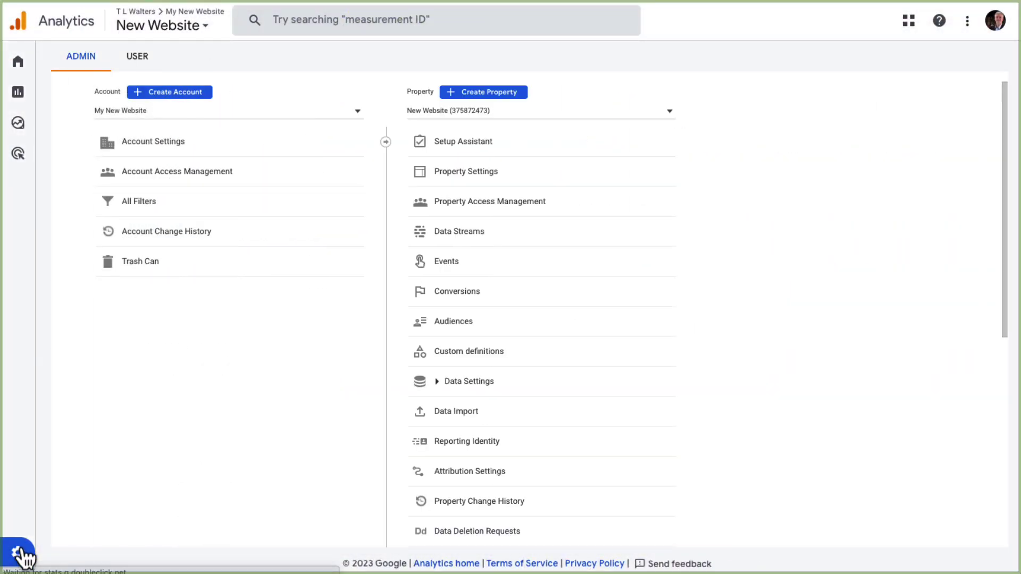
pyautogui.click(430, 233)
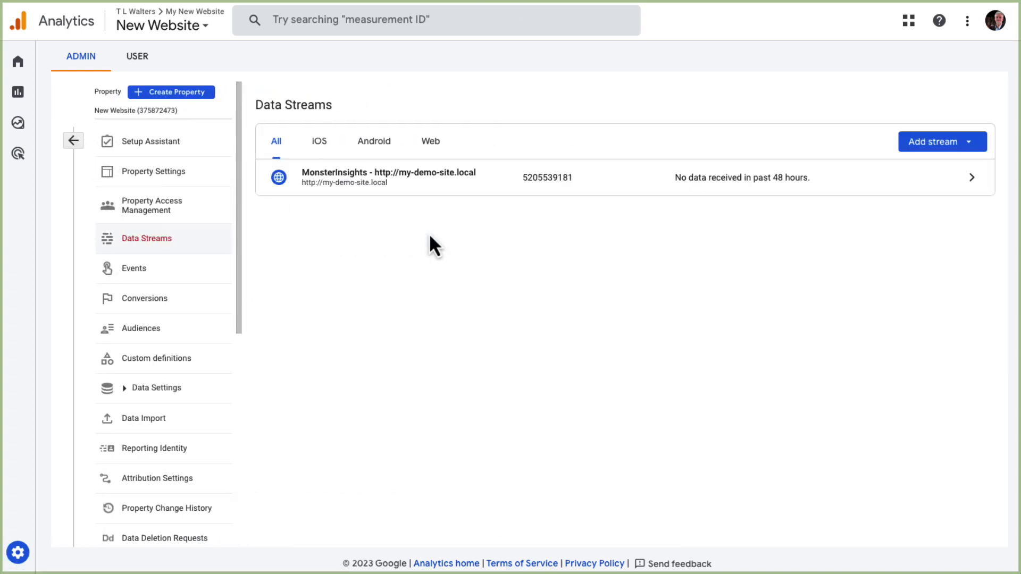
pyautogui.click(417, 182)
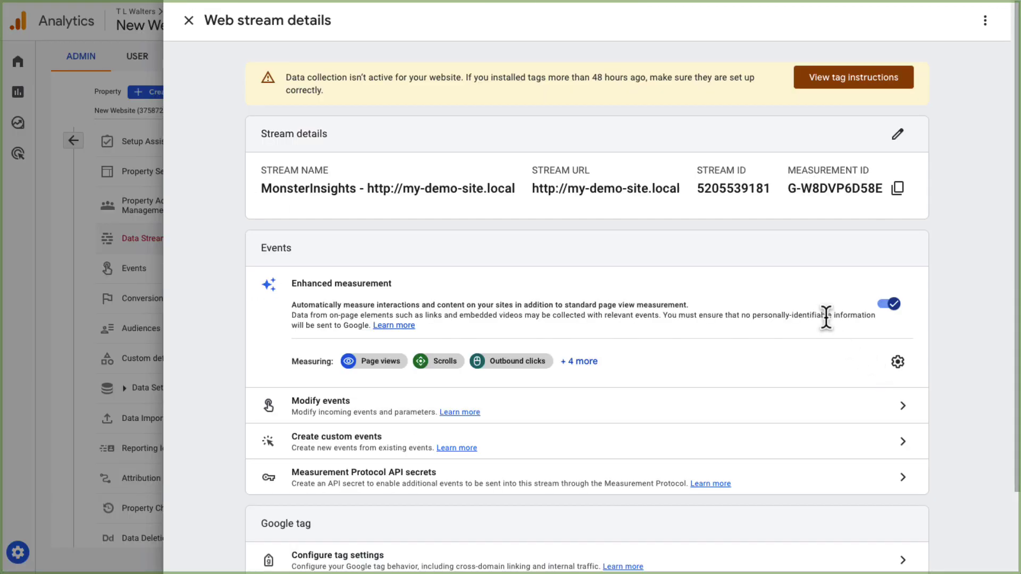
pyautogui.click(890, 306)
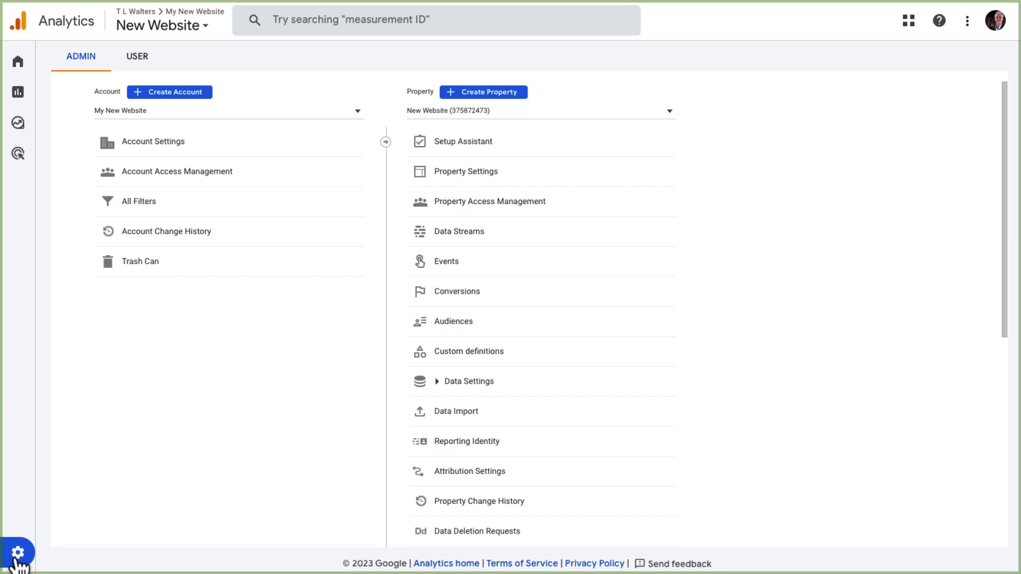
# Step: Under Data Settings, set Event data retention to 14 months and save
pyautogui.click(468, 383)
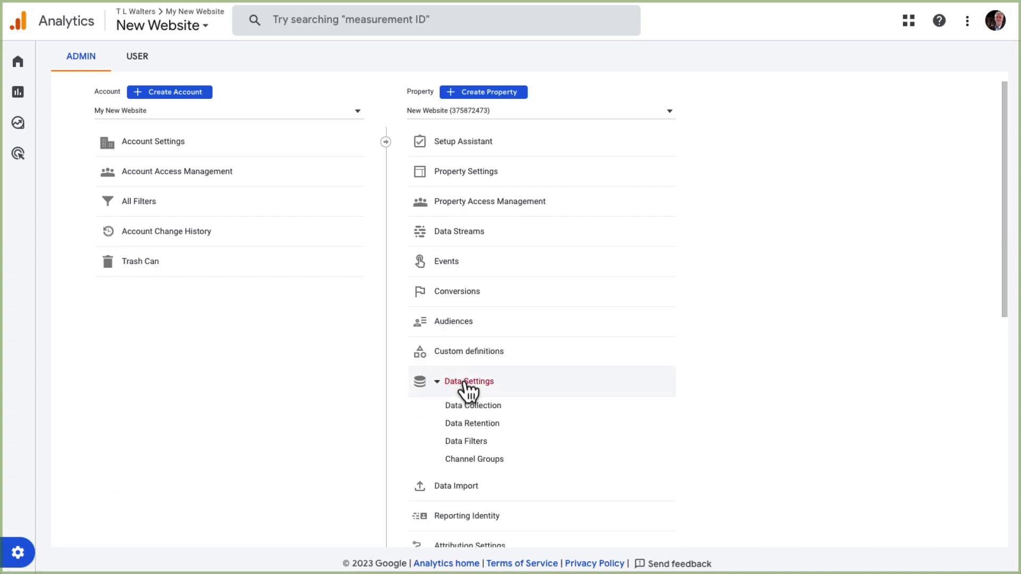
pyautogui.click(468, 424)
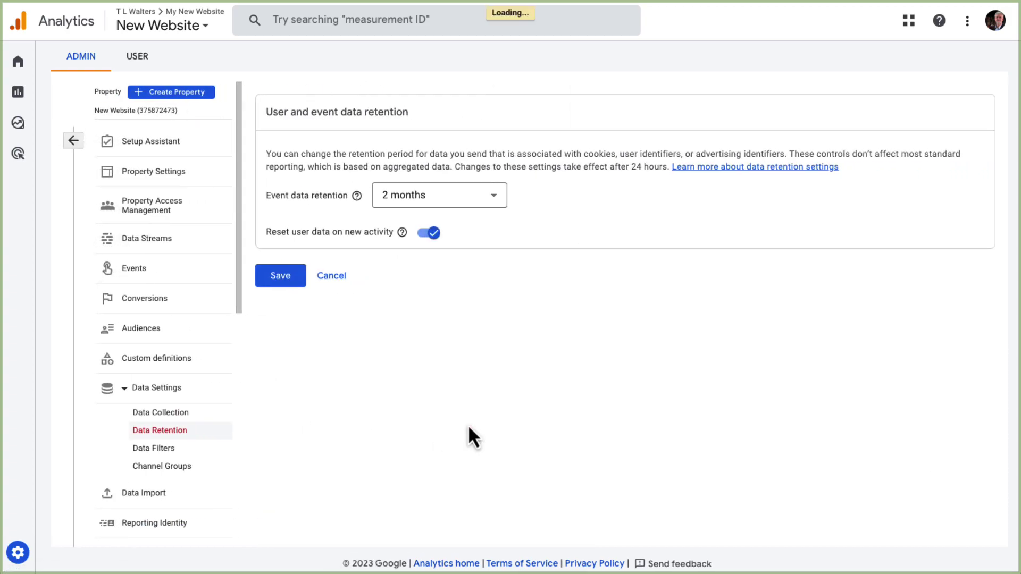
pyautogui.click(498, 196)
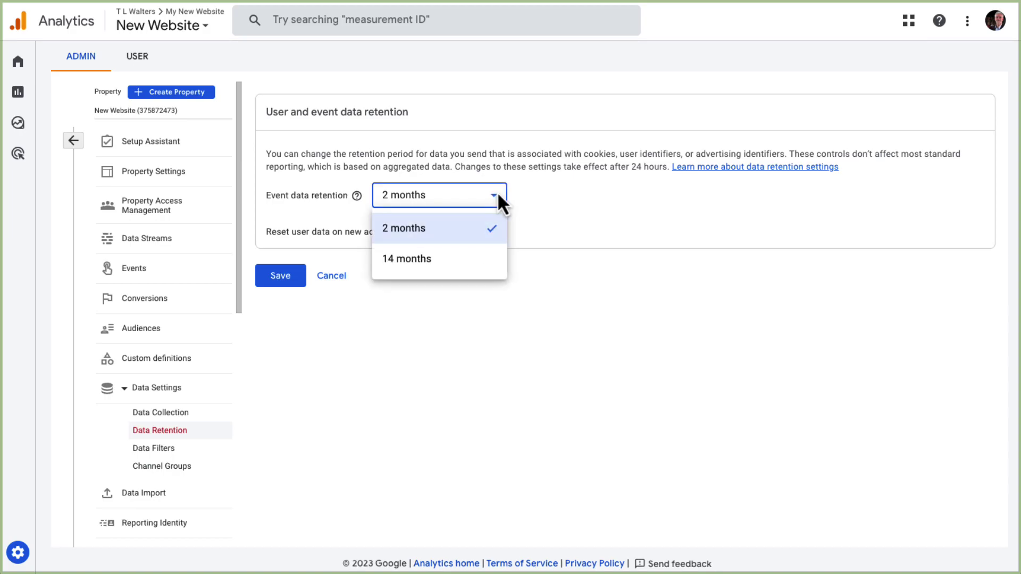
pyautogui.click(439, 265)
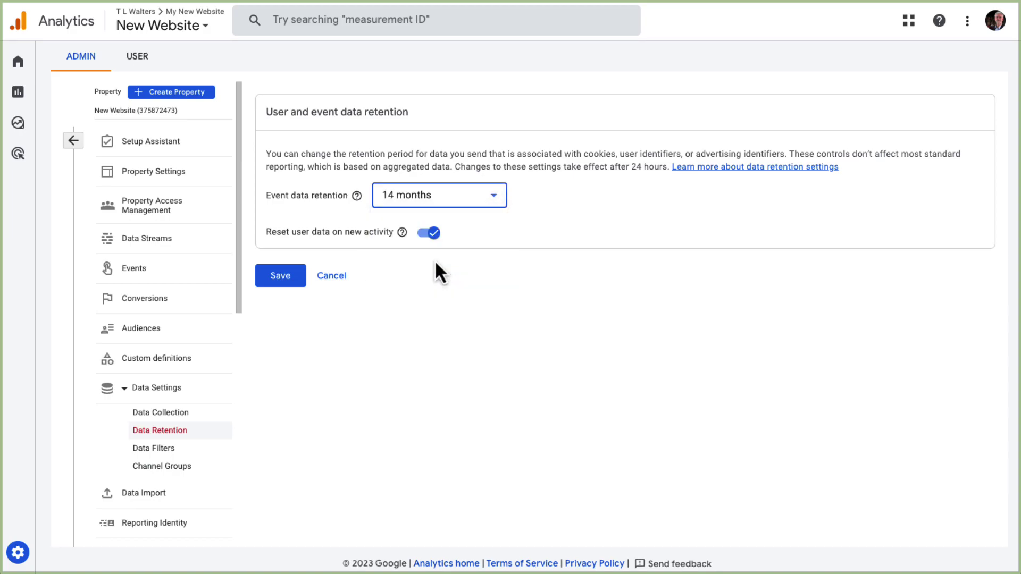
pyautogui.click(296, 276)
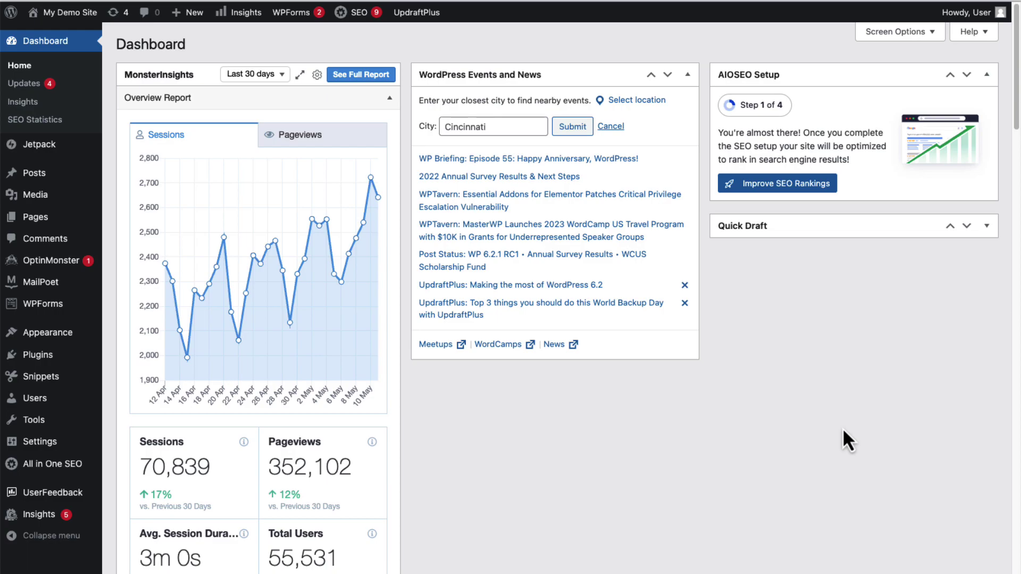
# Step: Open MonsterInsights Reports from the Insights menu and scroll through the Overview report
pyautogui.scroll(-3, 843, 431)
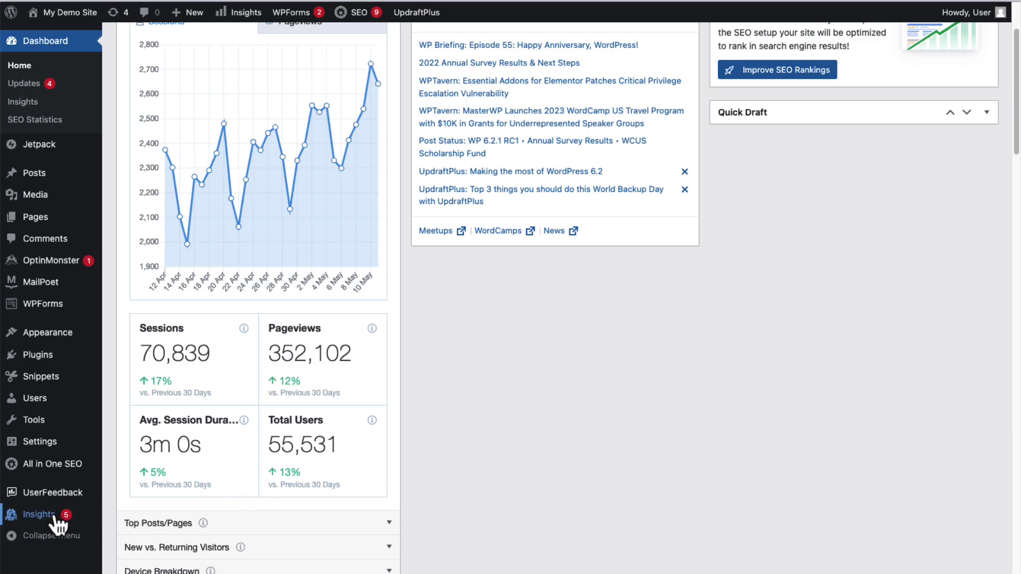
pyautogui.moveTo(48, 519)
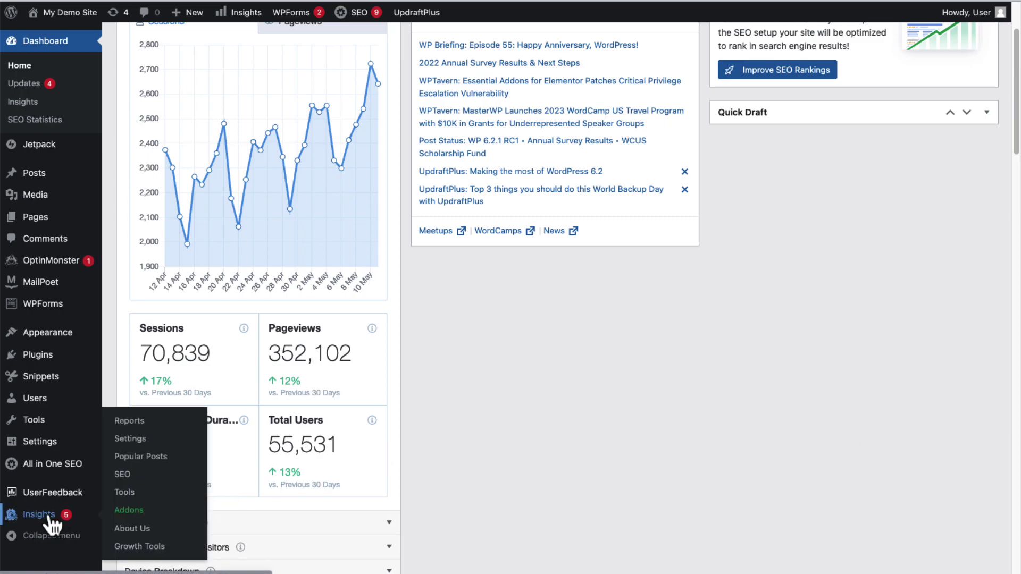
pyautogui.click(143, 423)
pyautogui.scroll(-12, 999, 256)
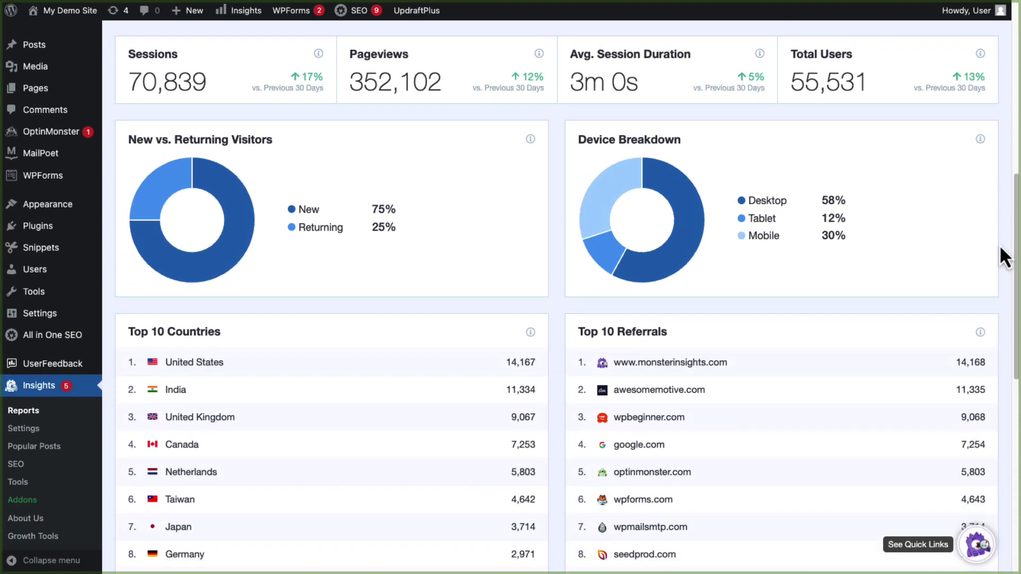
pyautogui.scroll(-10, 1000, 245)
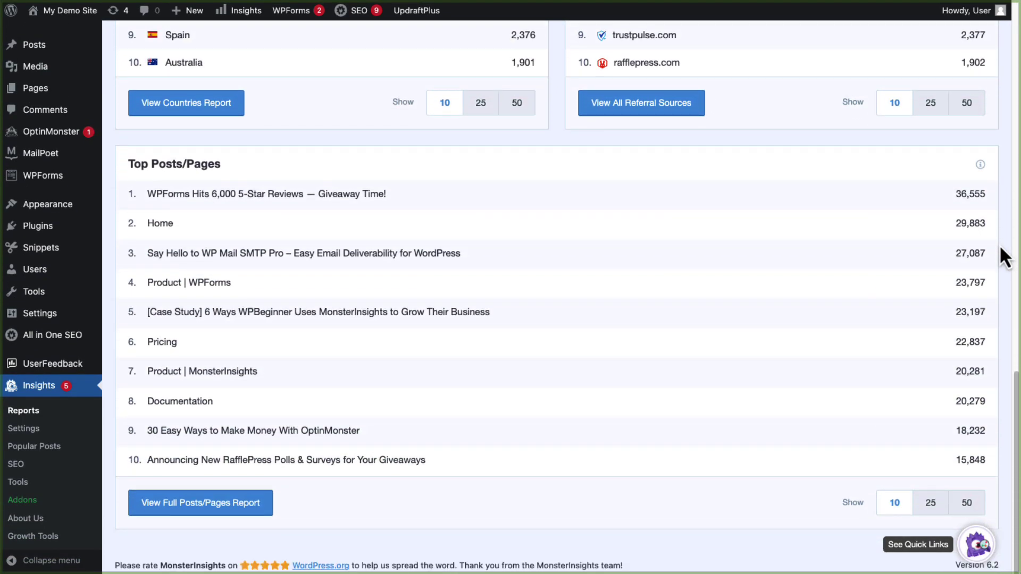
pyautogui.scroll(20, 1000, 245)
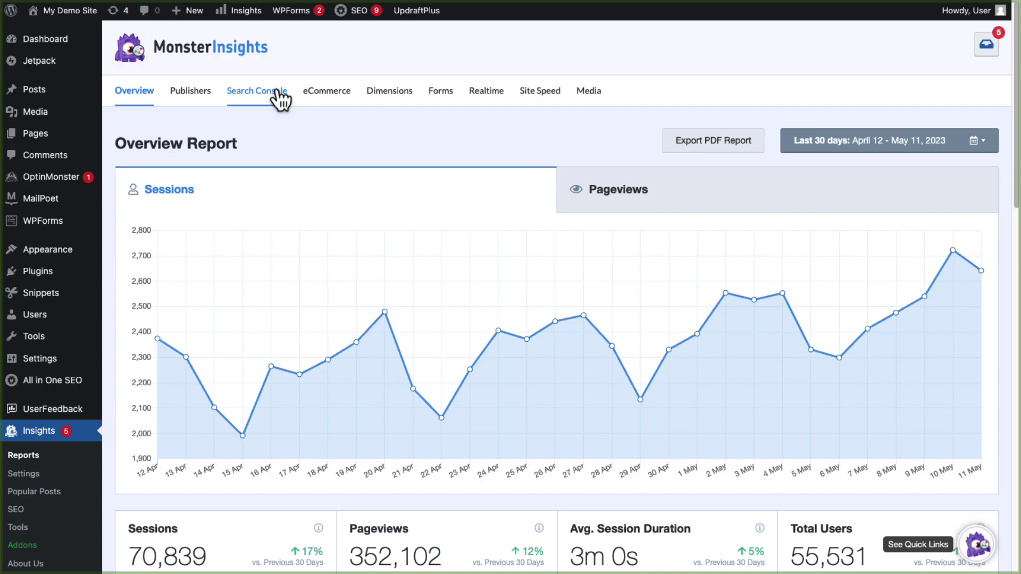
# Step: Switch to the Publishers report and scroll through its Top Landing Pages table
pyautogui.click(197, 95)
pyautogui.scroll(-3, 1013, 226)
pyautogui.scroll(-12, 1013, 226)
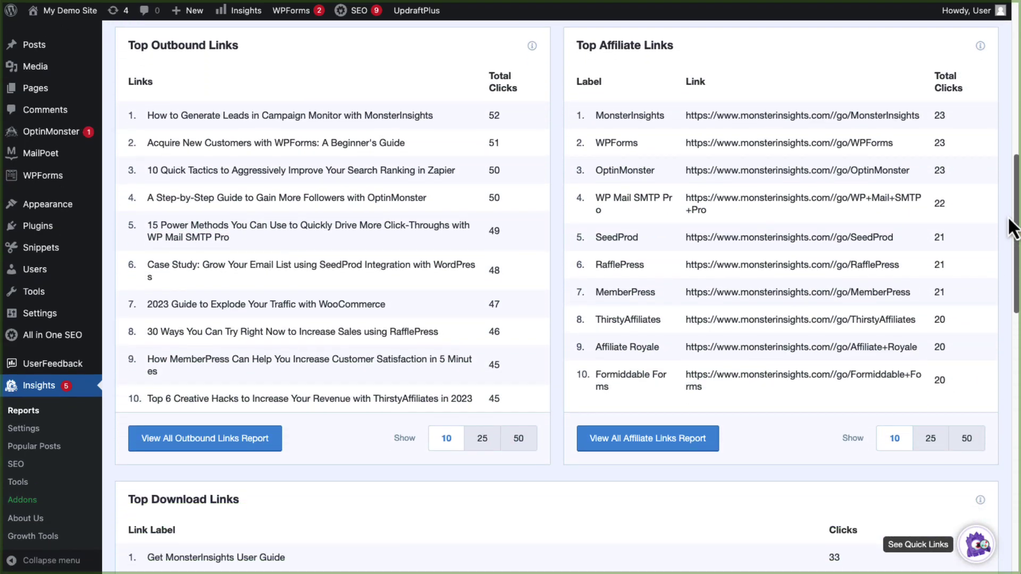
pyautogui.scroll(-10, 1013, 227)
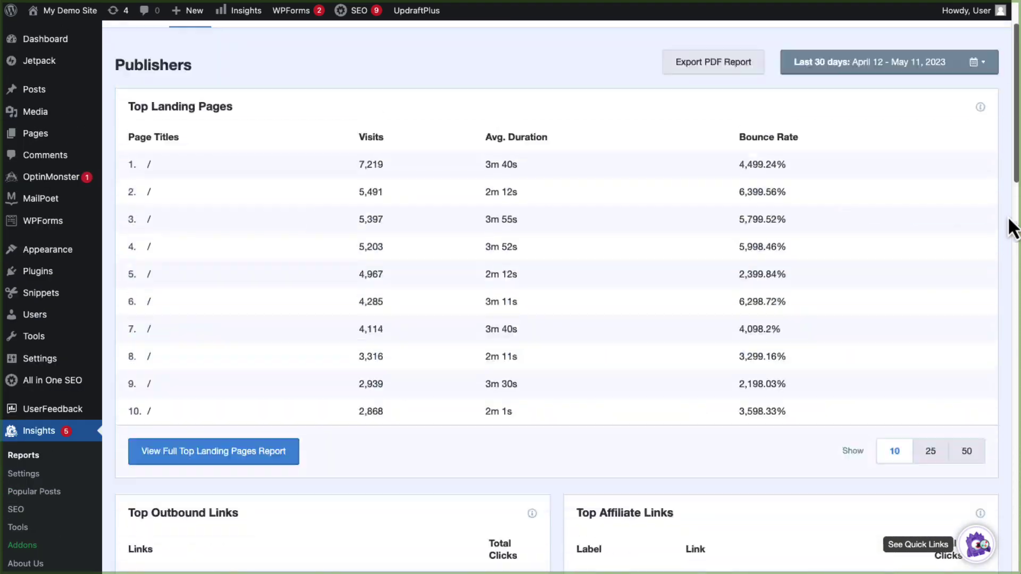
pyautogui.scroll(2, 1014, 228)
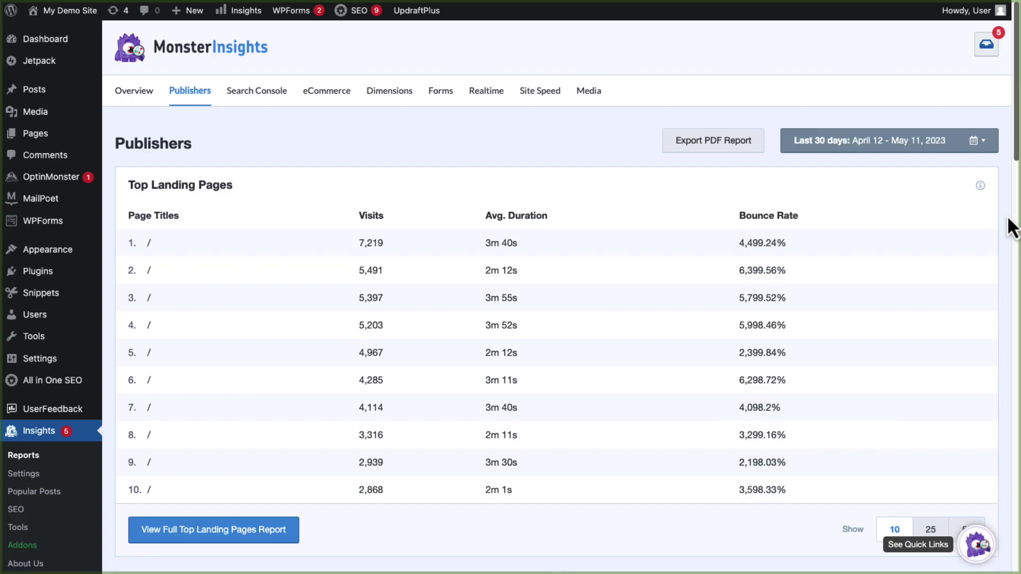
# Step: Step through the Search Console, eCommerce, Dimensions and Forms reports in turn
pyautogui.click(277, 96)
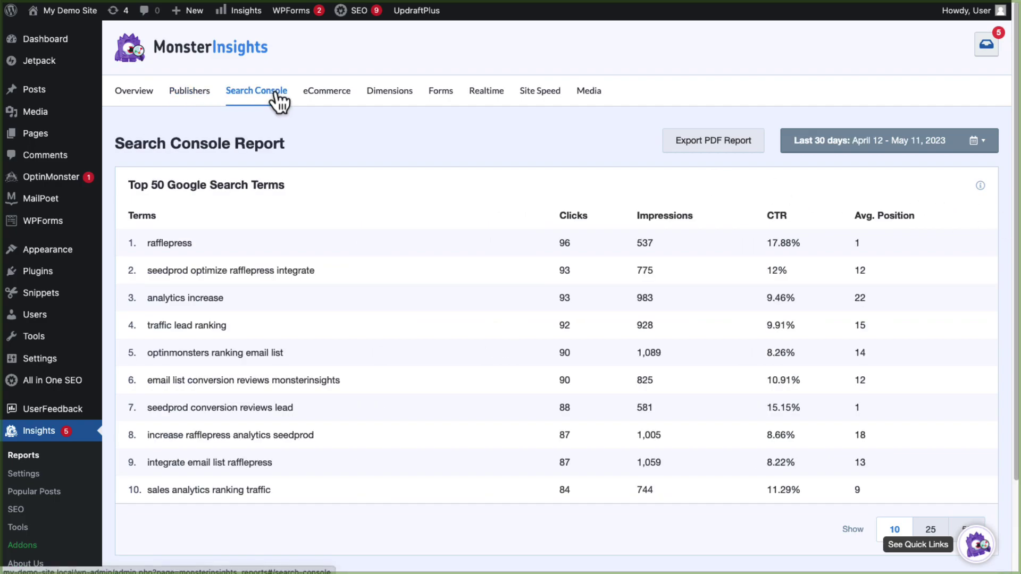
pyautogui.click(318, 98)
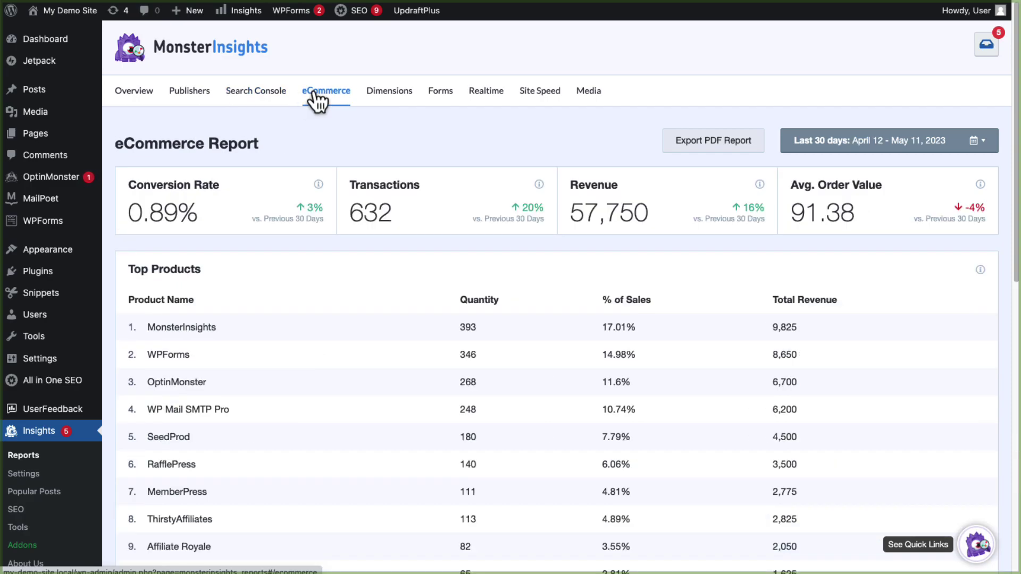
pyautogui.scroll(-8, 314, 93)
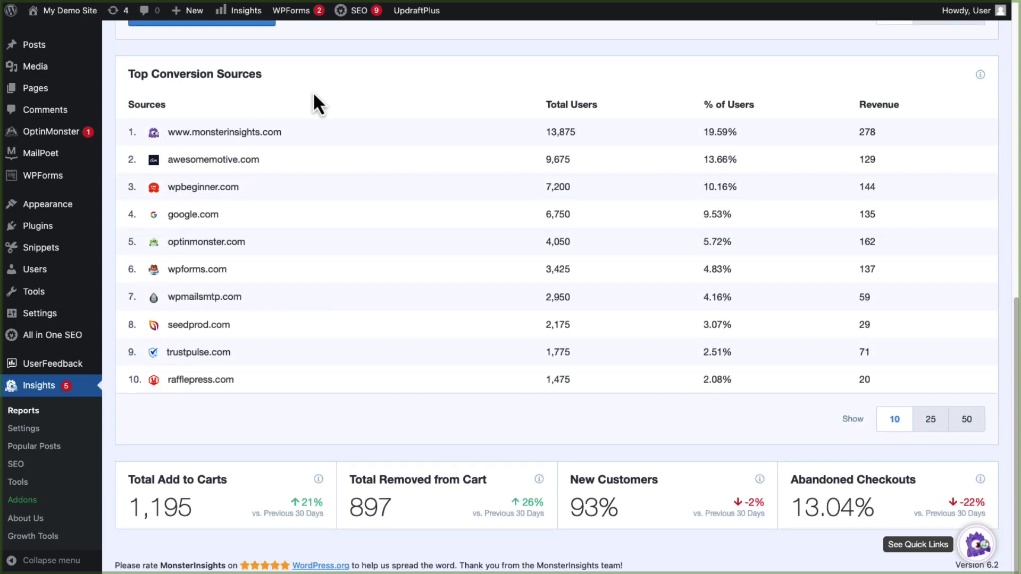
pyautogui.scroll(11, 314, 96)
pyautogui.click(393, 95)
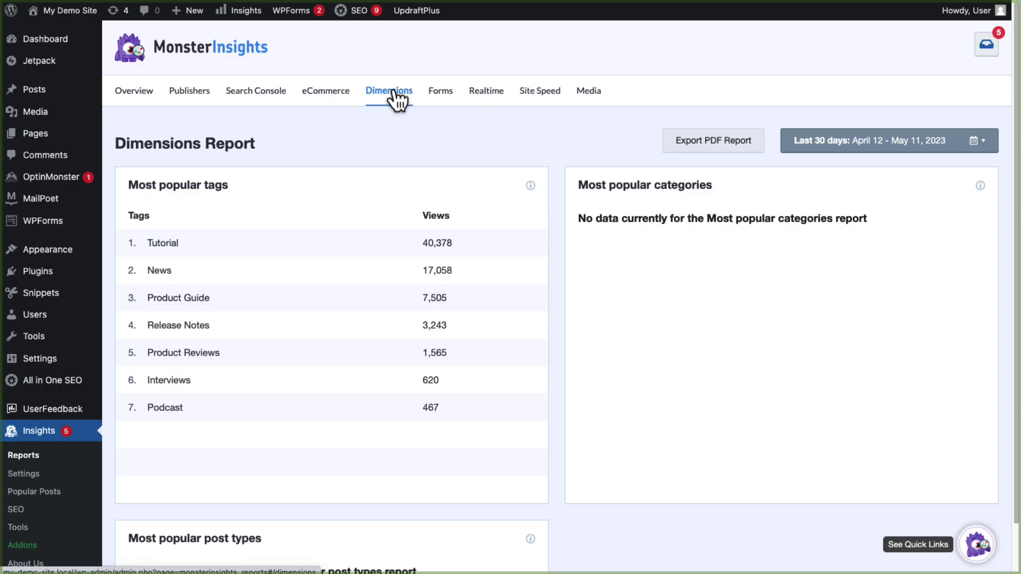
pyautogui.click(441, 95)
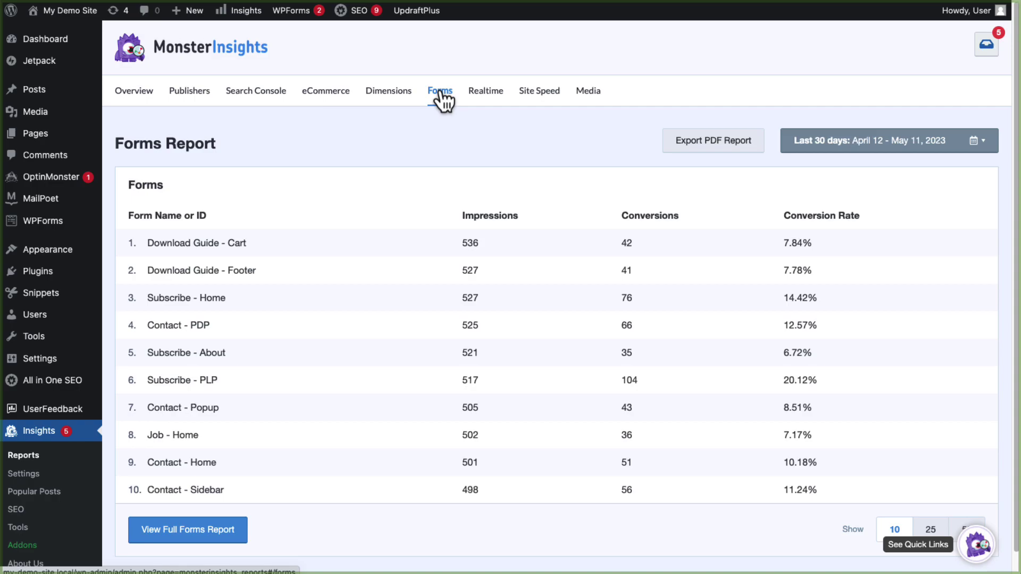
# Step: View the Real-Time, Site Speed and Media reports, scrolling through each
pyautogui.click(481, 95)
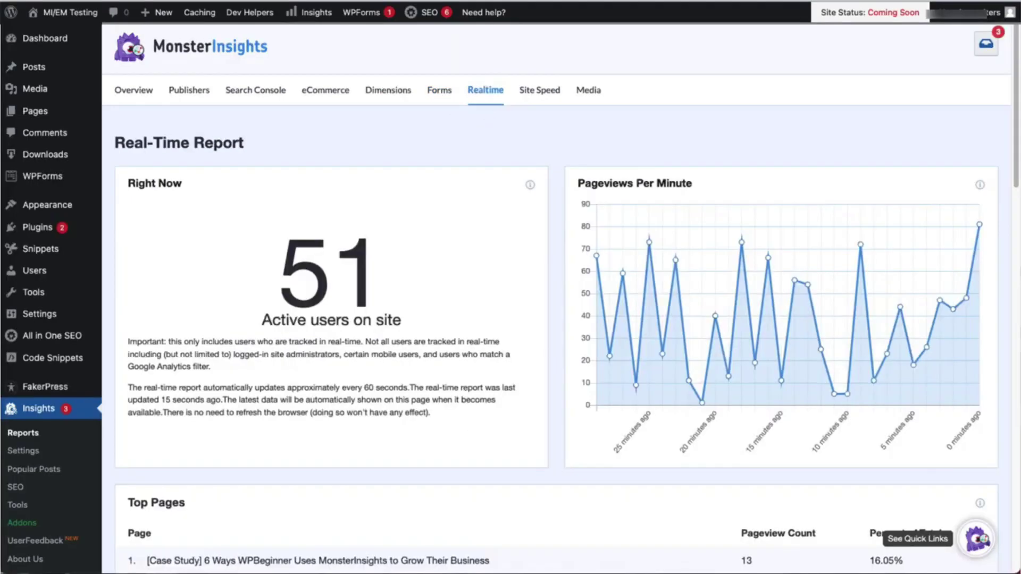
pyautogui.scroll(-6, 557, 266)
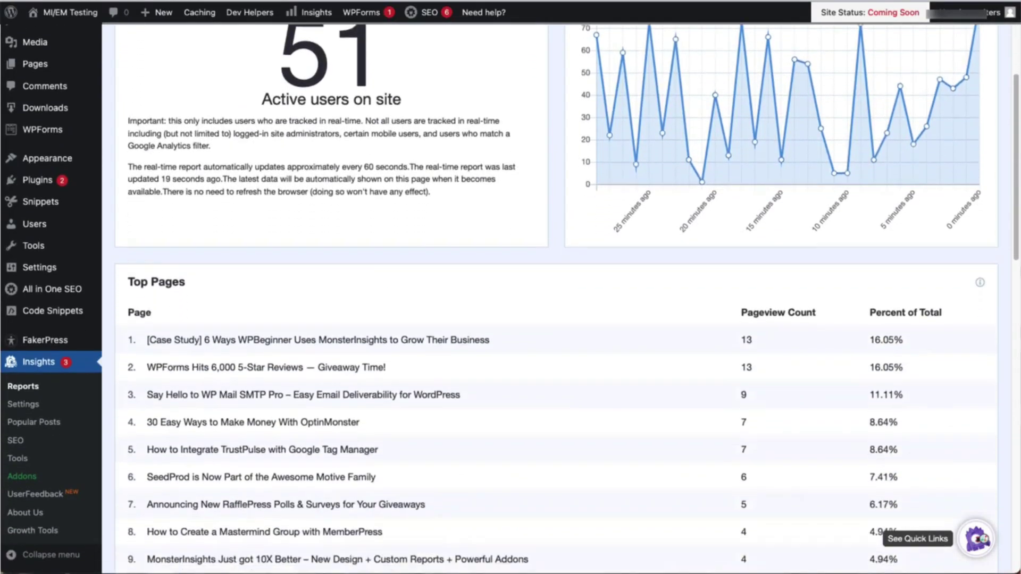
pyautogui.scroll(-10, 556, 298)
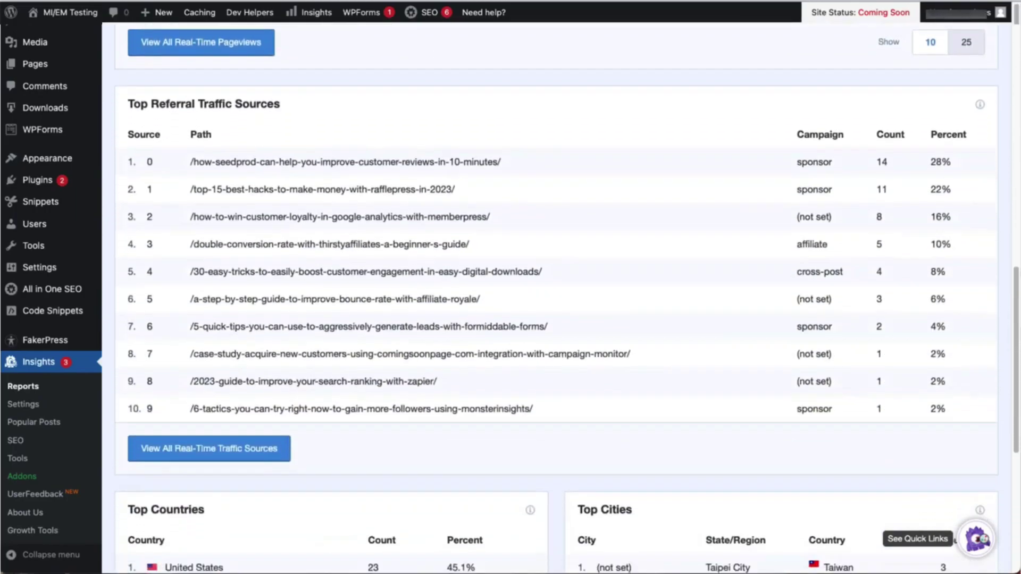
pyautogui.scroll(-3, 488, 298)
pyautogui.scroll(20, 488, 297)
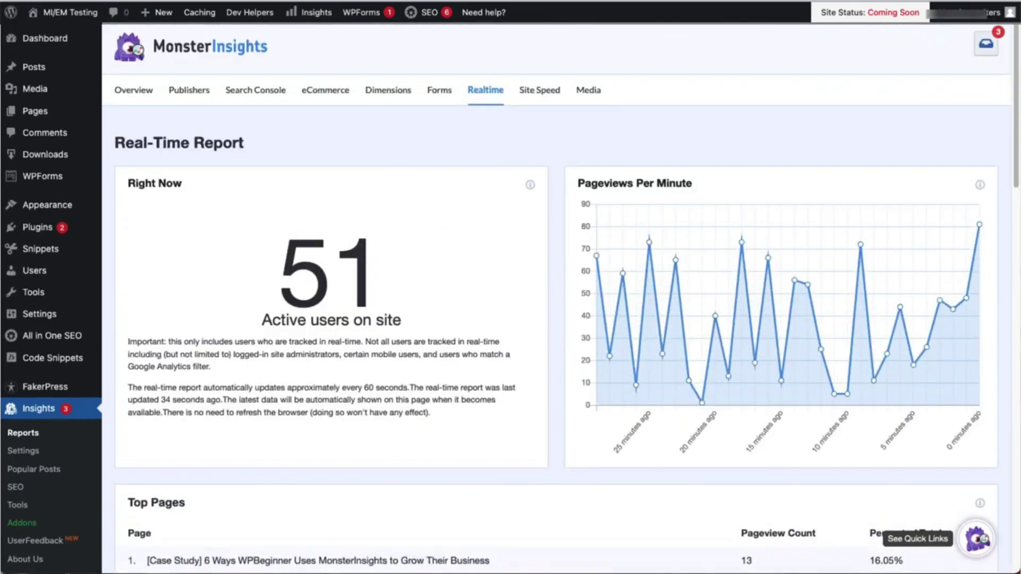
pyautogui.click(534, 90)
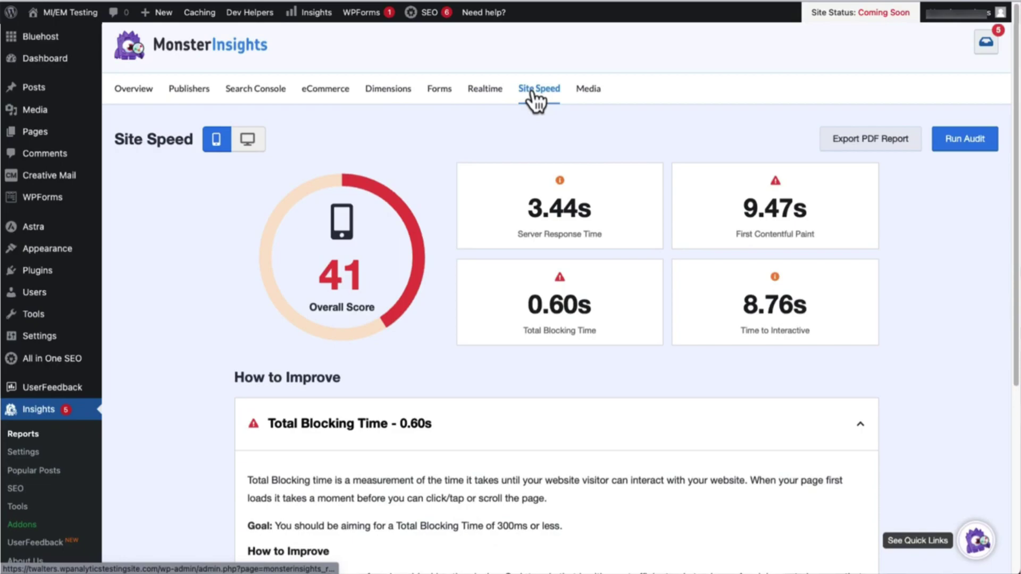
pyautogui.click(582, 92)
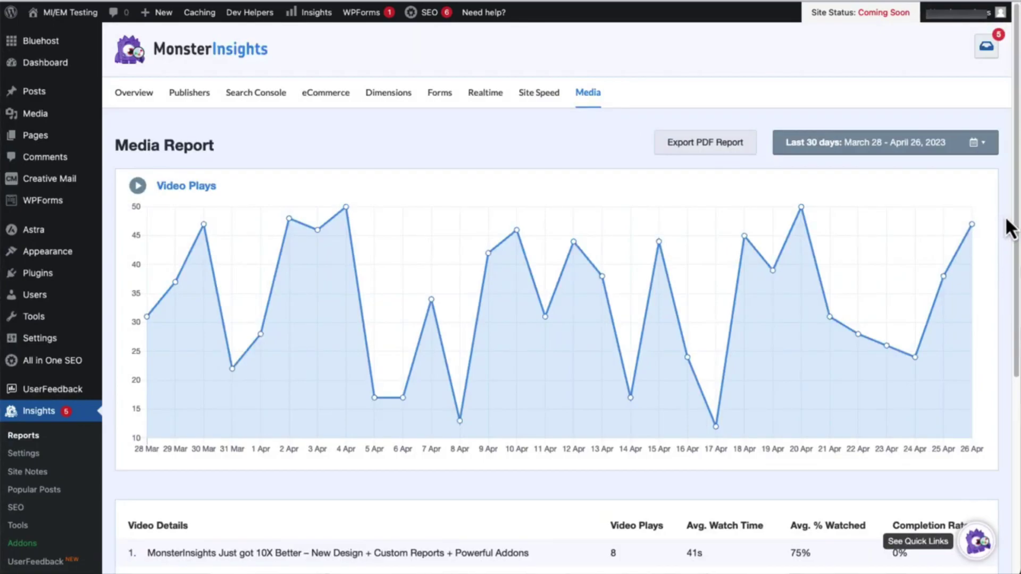
pyautogui.scroll(-5, 1007, 220)
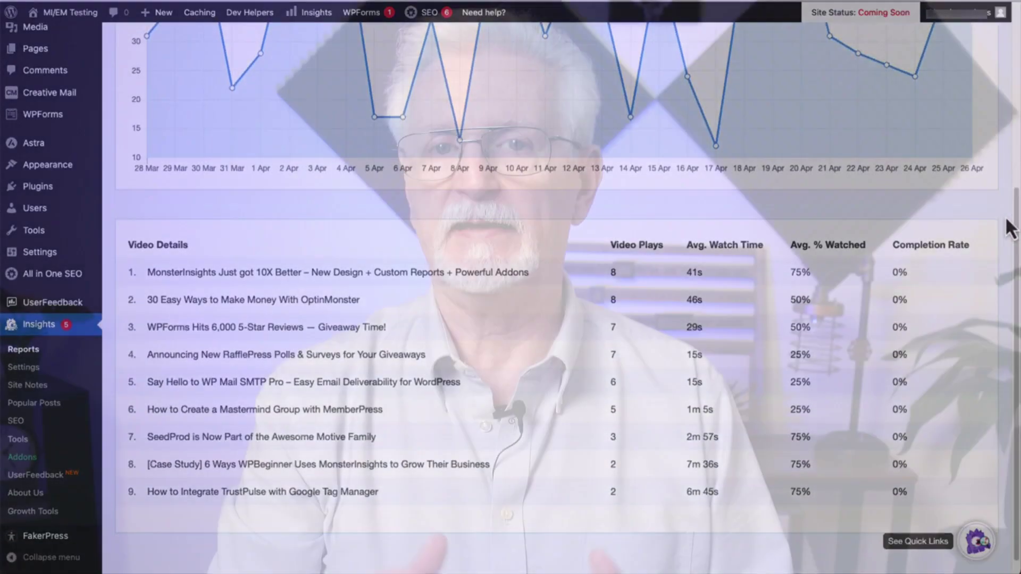